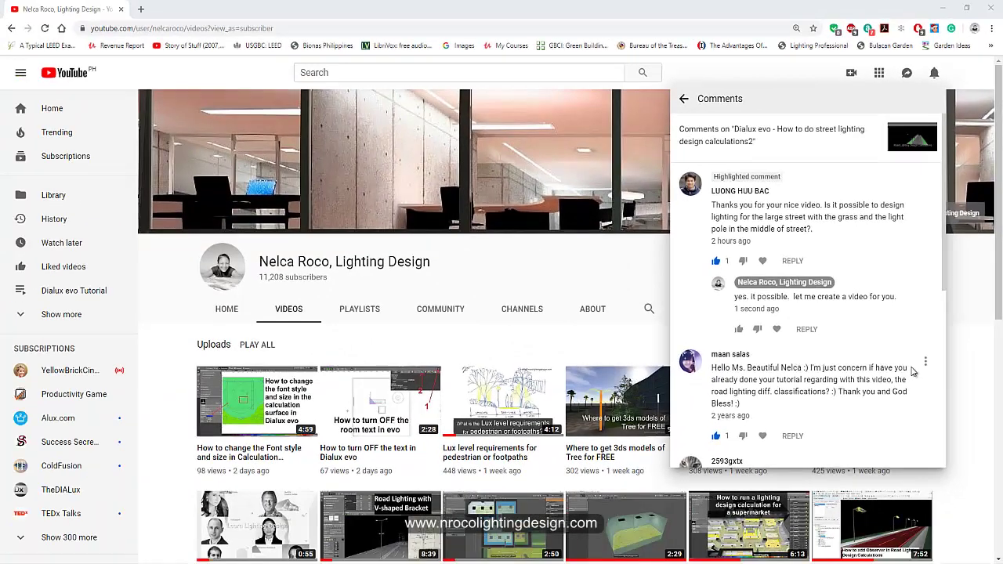
Open the street lighting design calculations video from its comment thread and read the viewer comments below it
click(913, 343)
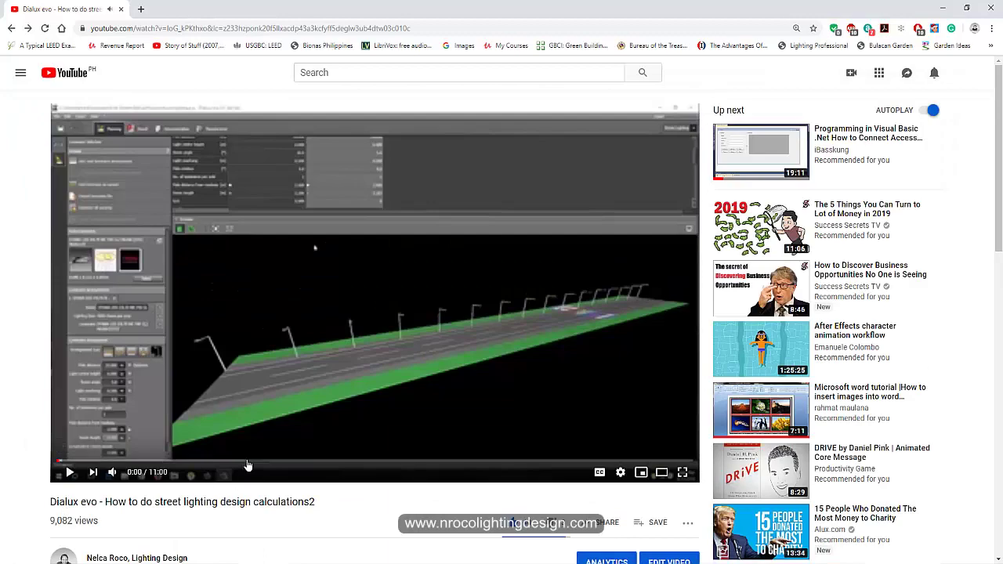
scroll(151, 480, down, 2)
scroll(151, 479, down, 3)
scroll(151, 480, up, 5)
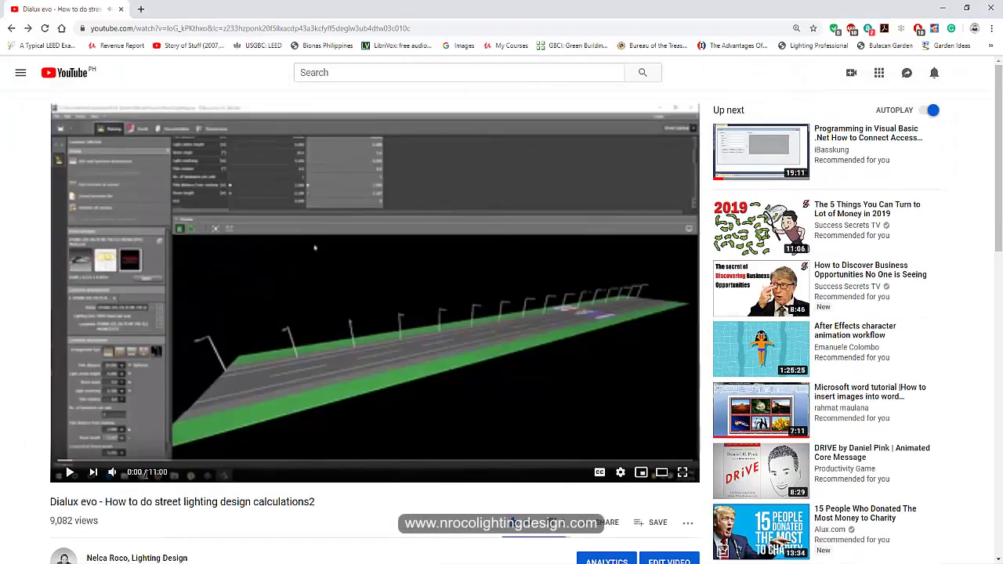
scroll(145, 478, down, 5)
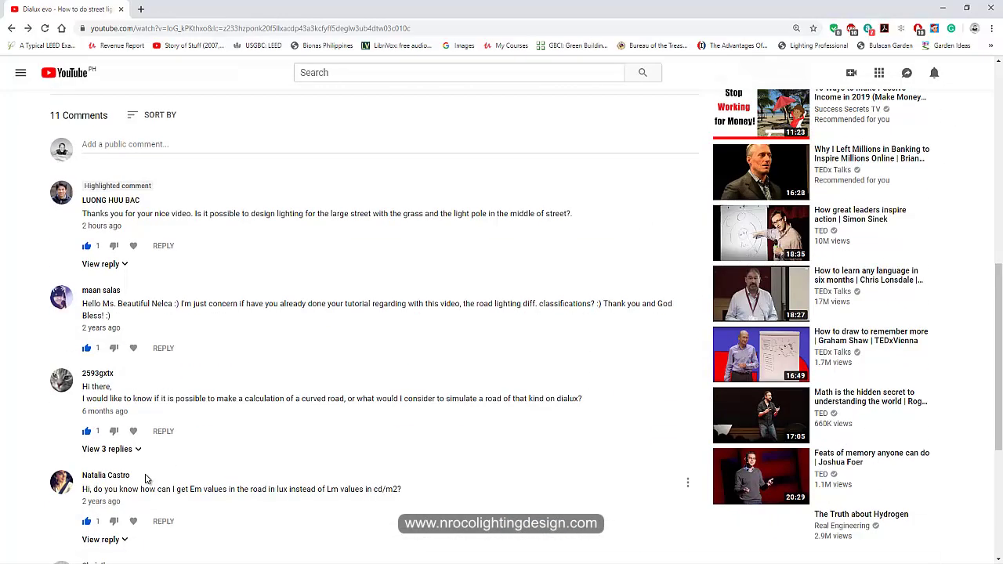
scroll(145, 478, up, 7)
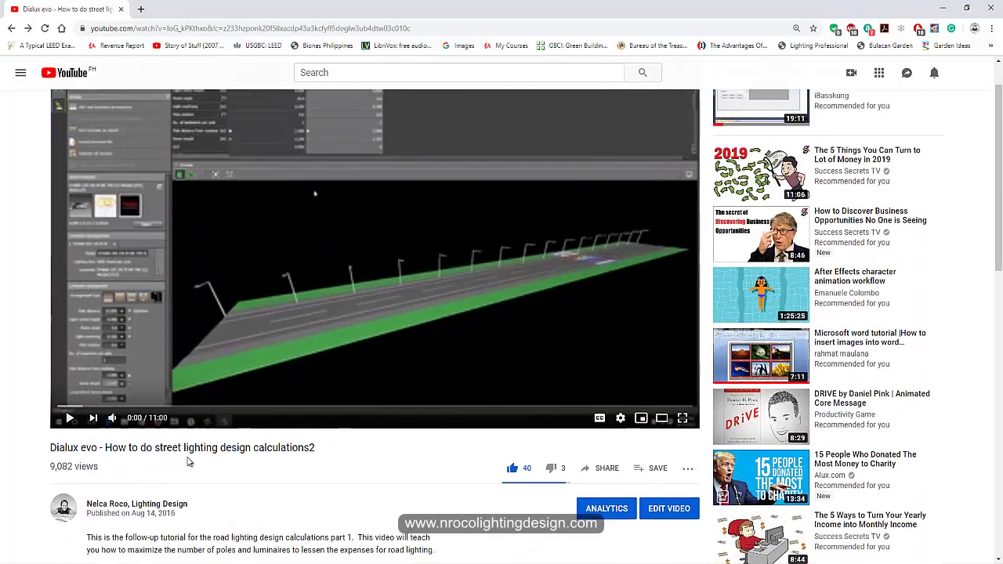
scroll(189, 462, up, 1)
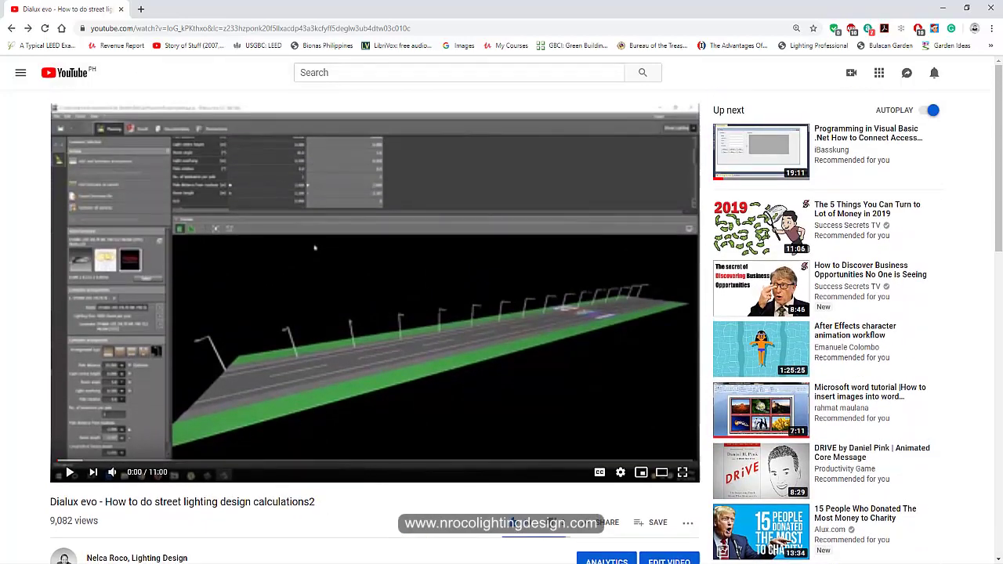
Switch to DIALux evo, create a new Street Lighting project and enlarge the road preview area
right_click(387, 562)
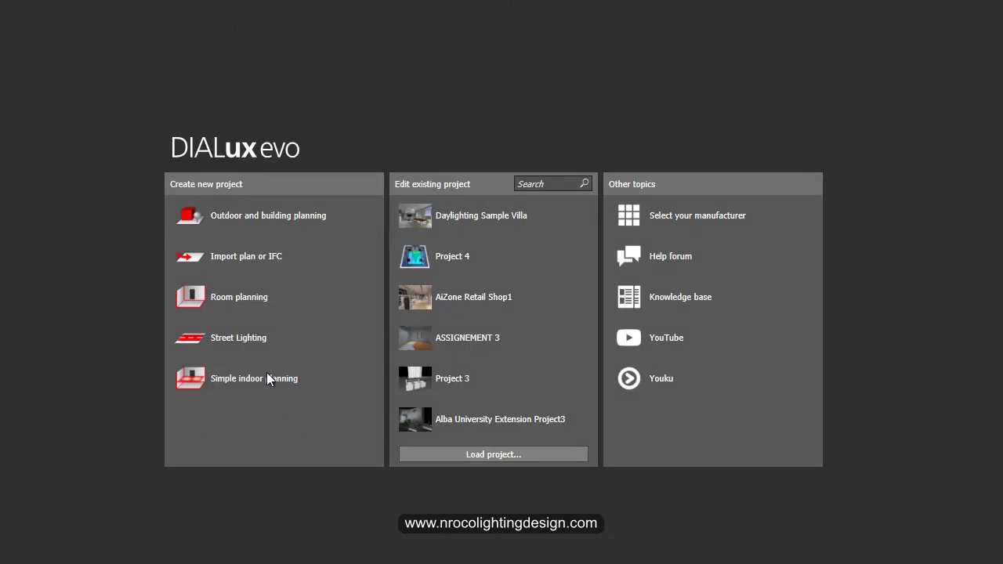
click(241, 340)
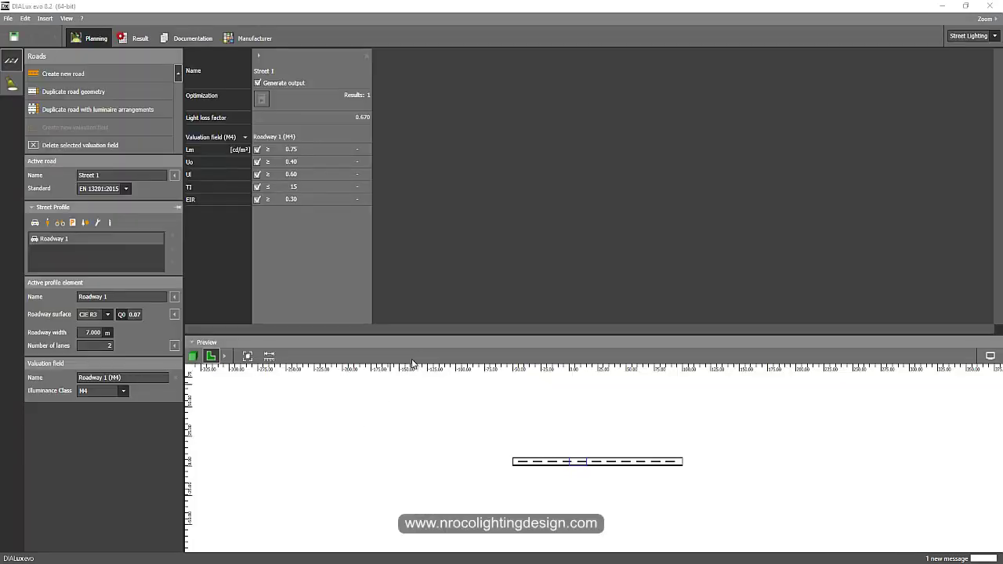
drag(419, 337, 425, 227)
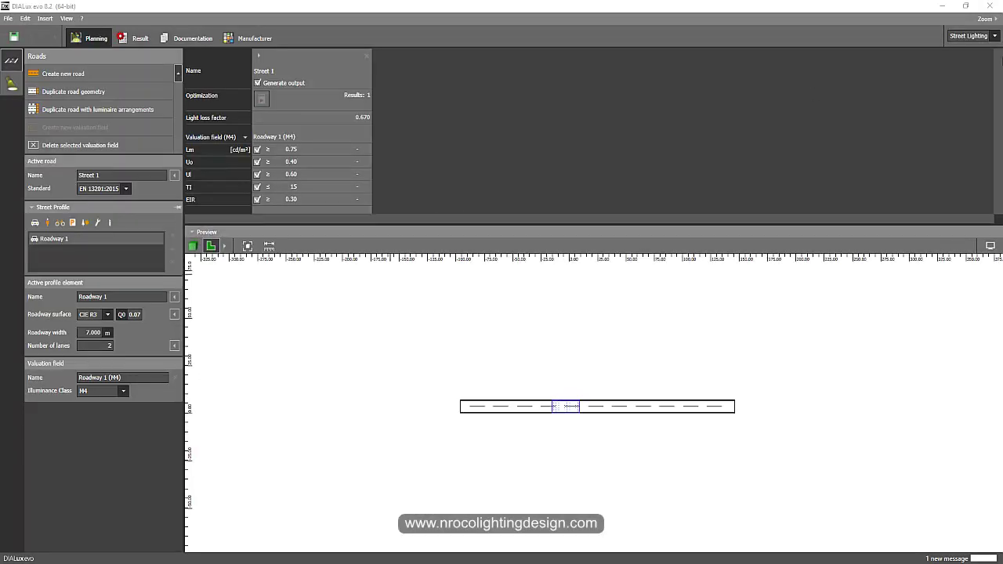
click(994, 37)
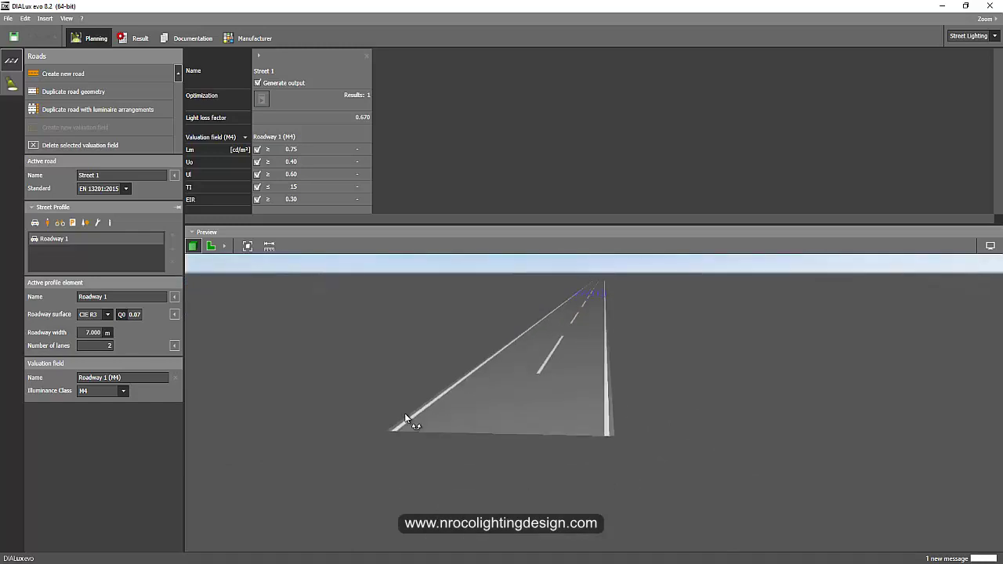
Set Roadway 1 to a width of 14 m with 4 lanes
middle_drag(407, 402, 404, 405)
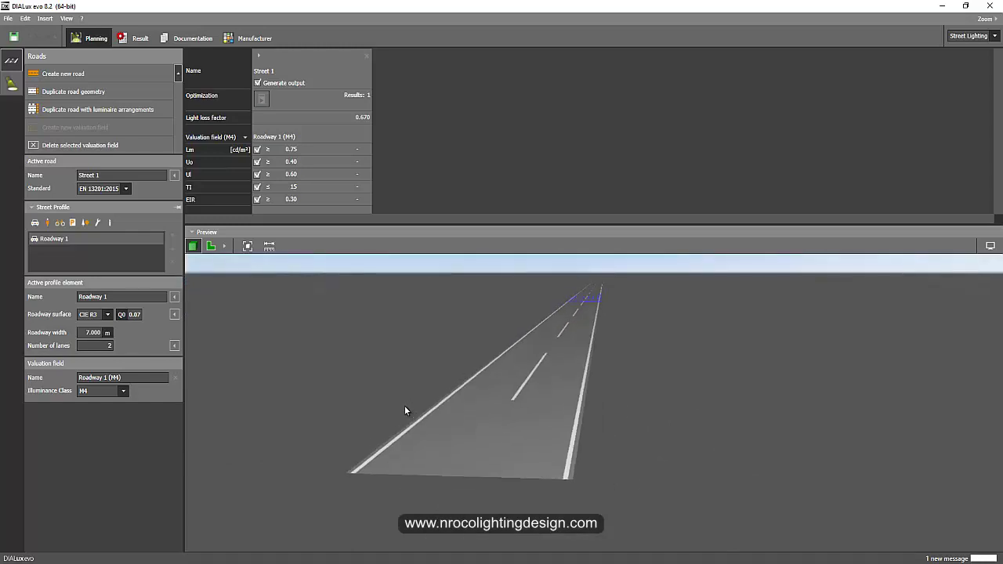
scroll(405, 405, down, 3)
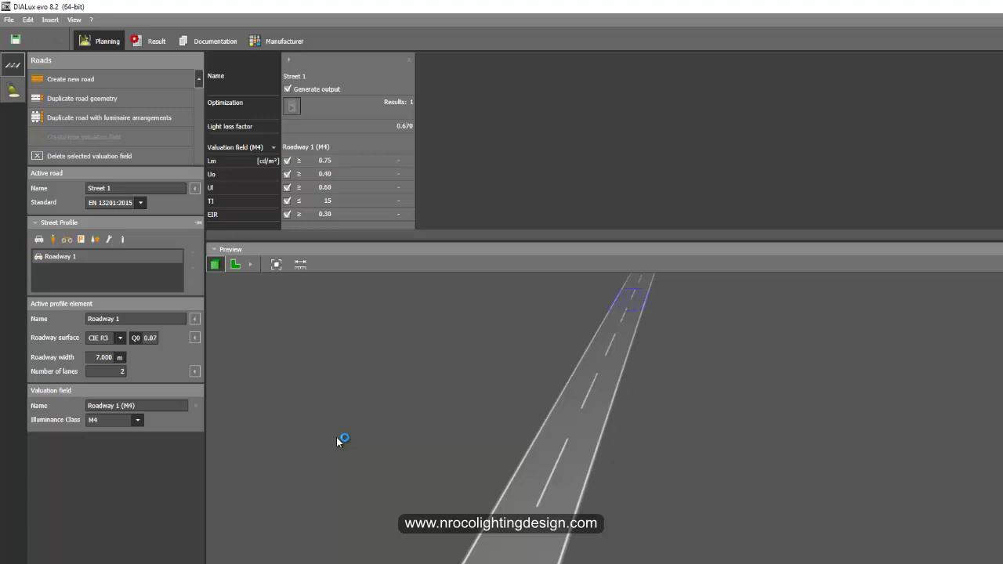
click(103, 361)
text(14)
key(Tab)
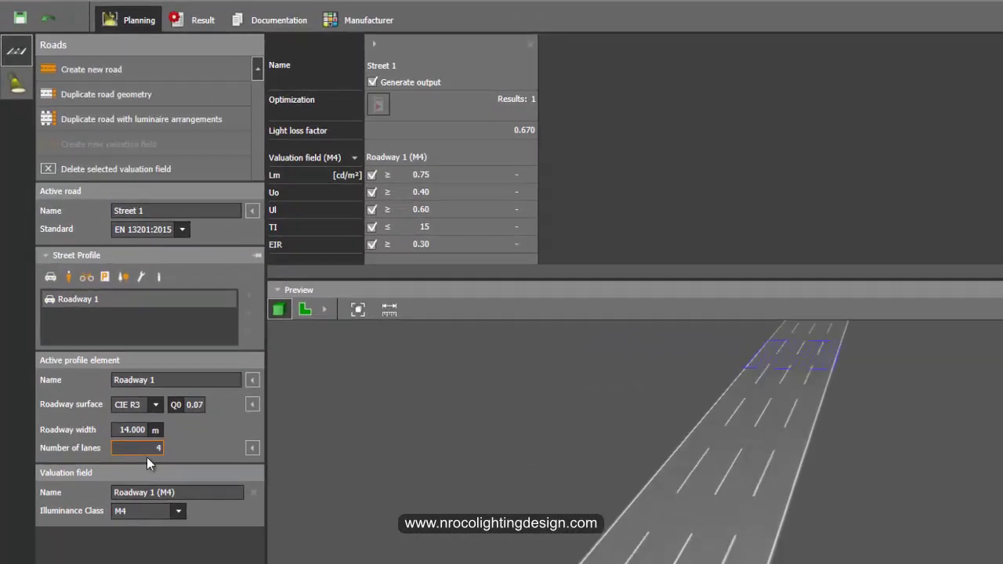
Add a median and a second roadway beside Roadway 1 in the street profile
right_drag(705, 438, 654, 427)
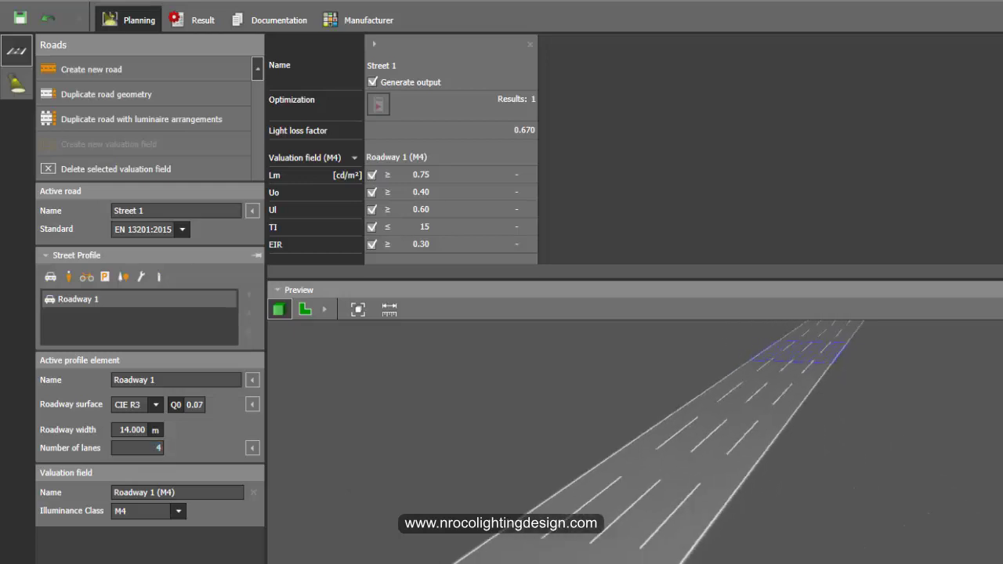
click(135, 434)
right_drag(395, 445, 417, 452)
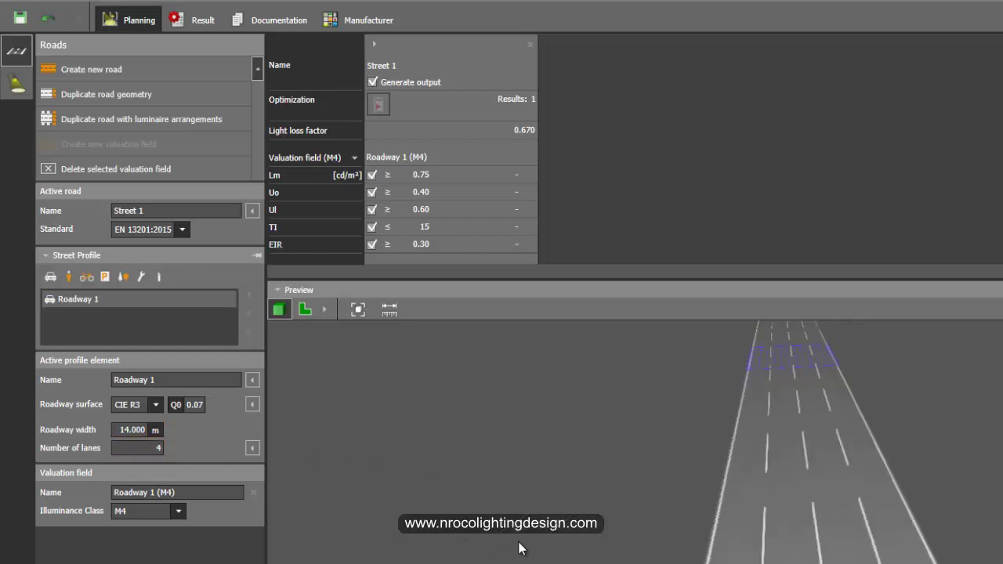
drag(522, 546, 499, 546)
mouse_move(499, 545)
right_down()
mouse_move(488, 538)
mouse_move(501, 543)
right_up()
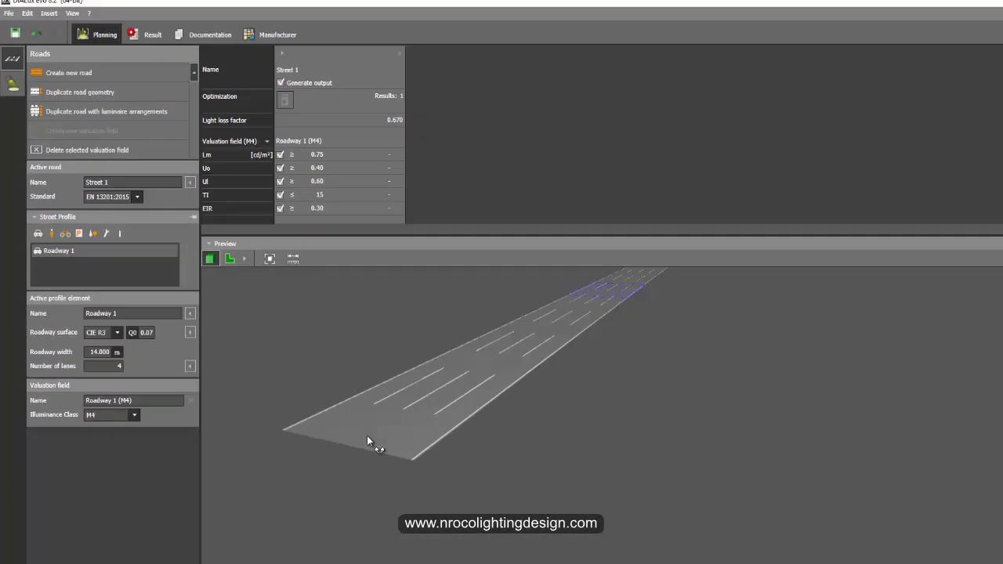
drag(347, 415, 352, 416)
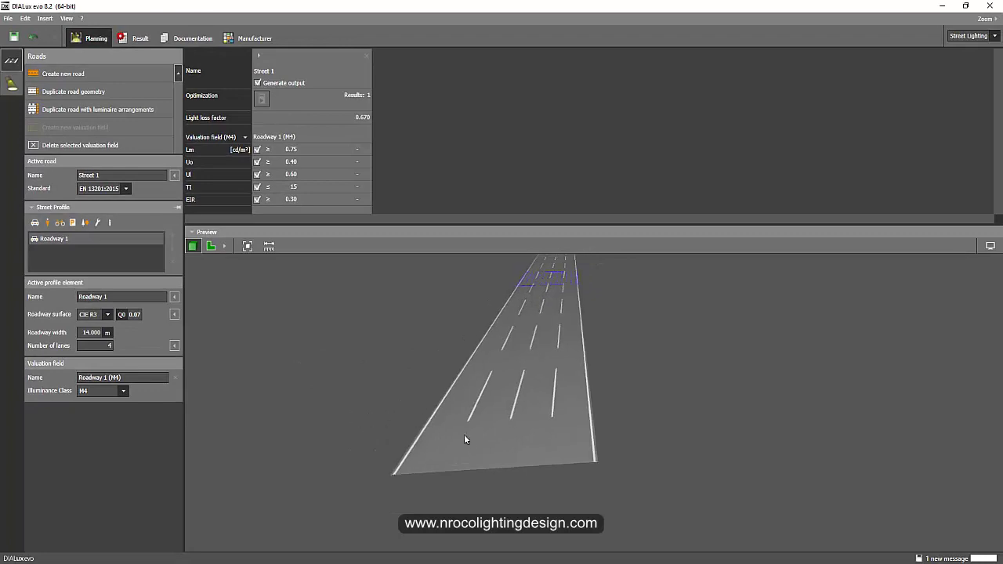
scroll(436, 423, up, 3)
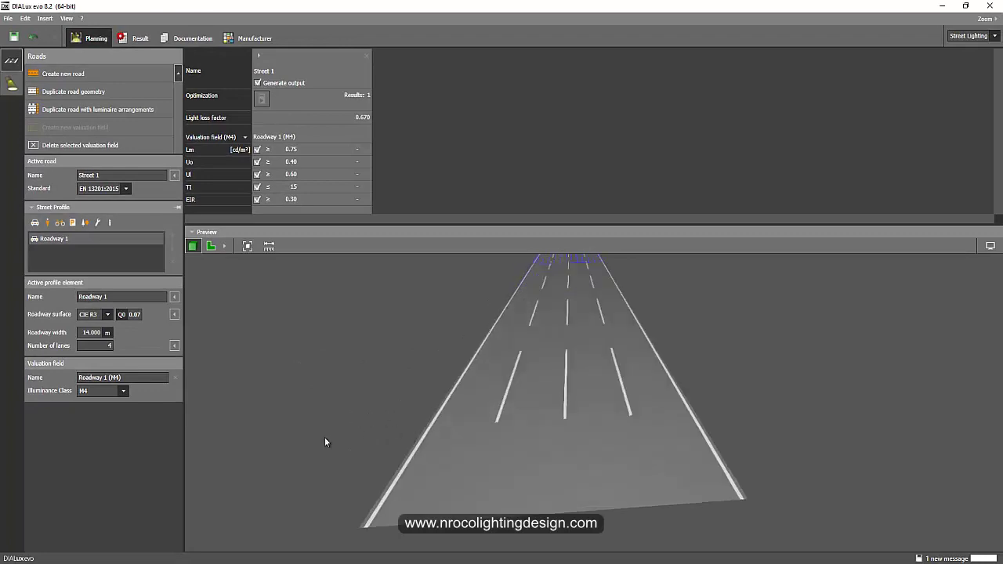
drag(346, 409, 311, 424)
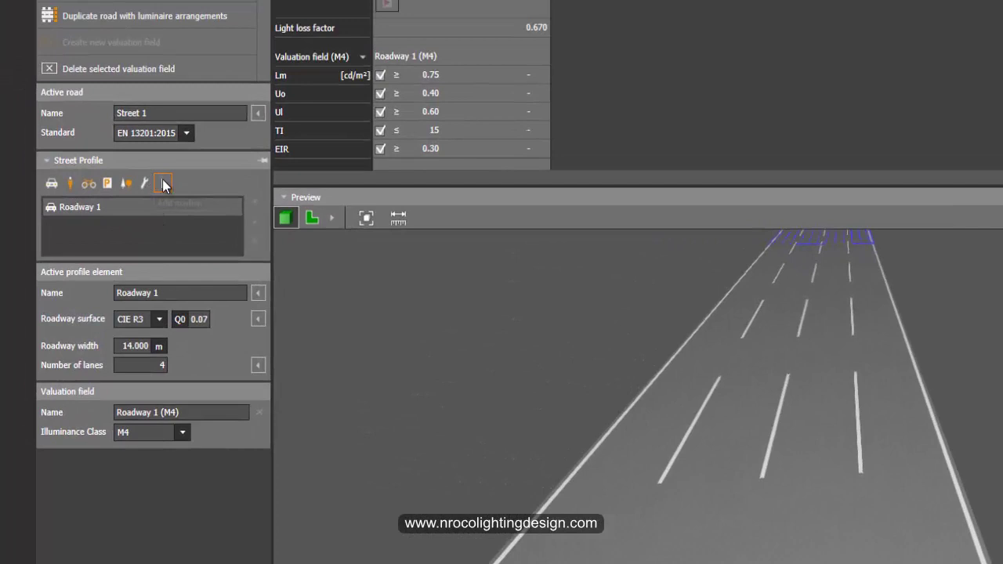
click(166, 181)
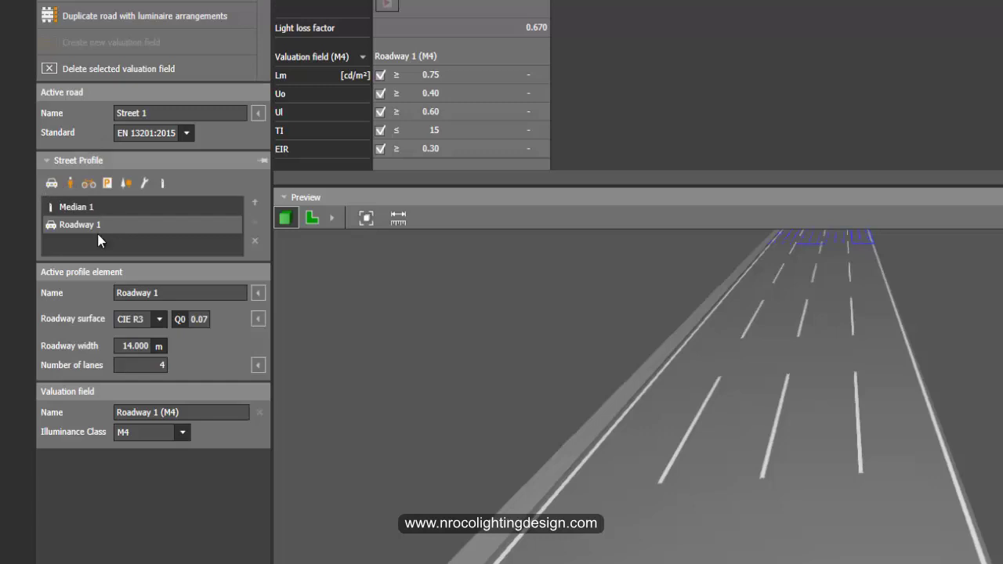
click(52, 183)
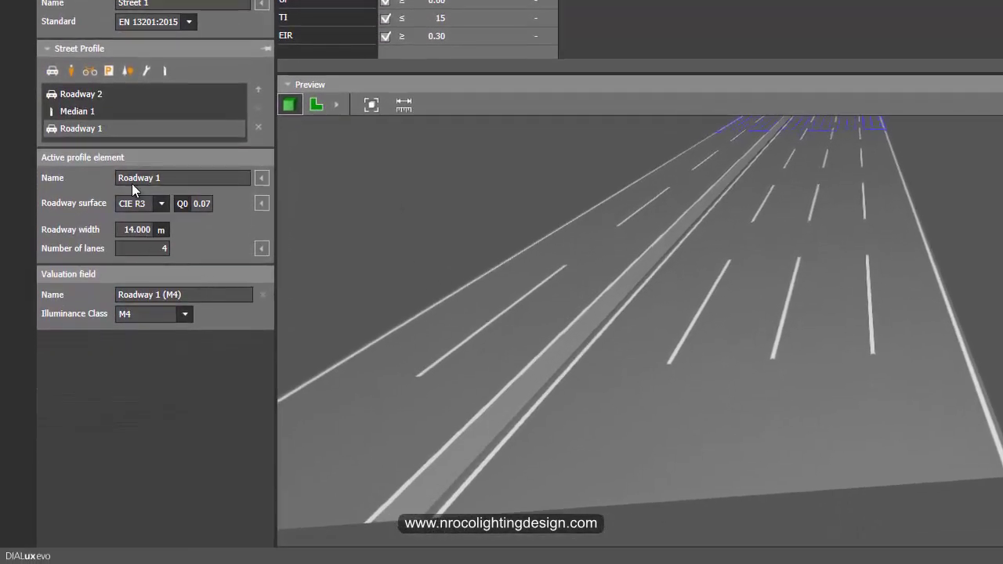
Set Roadway 2 to a width of 14 m with 4 lanes
click(97, 98)
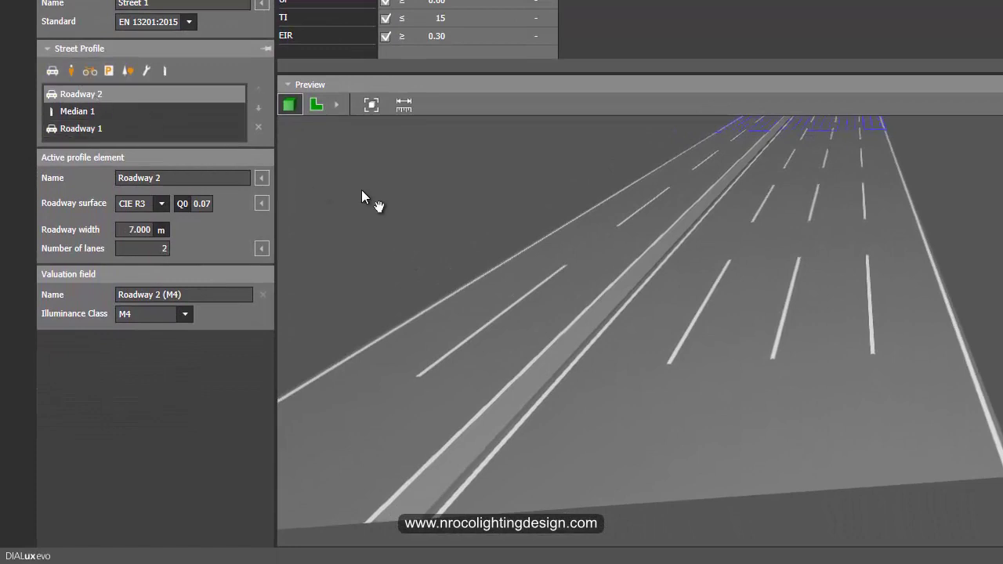
click(149, 230)
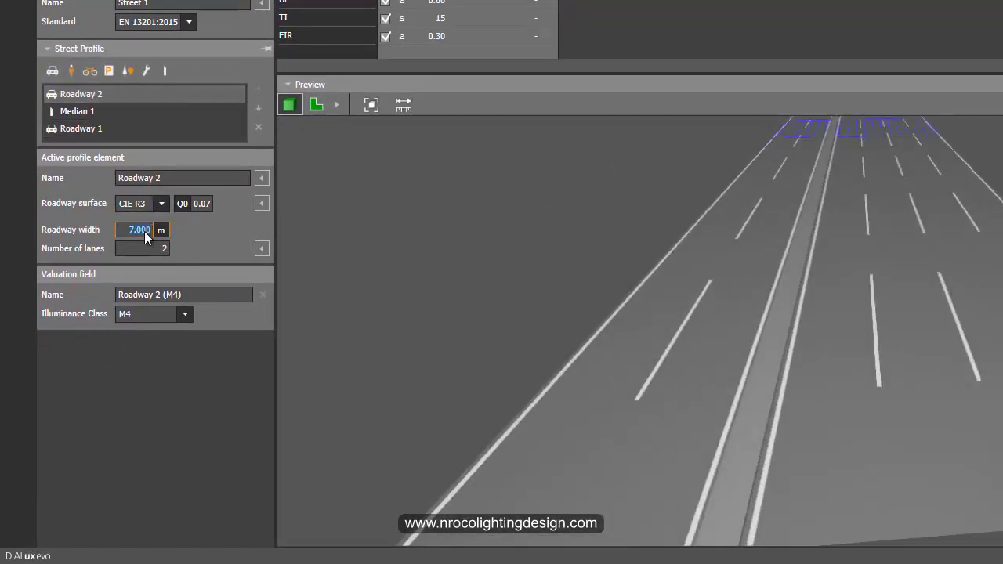
text(14)
click(152, 248)
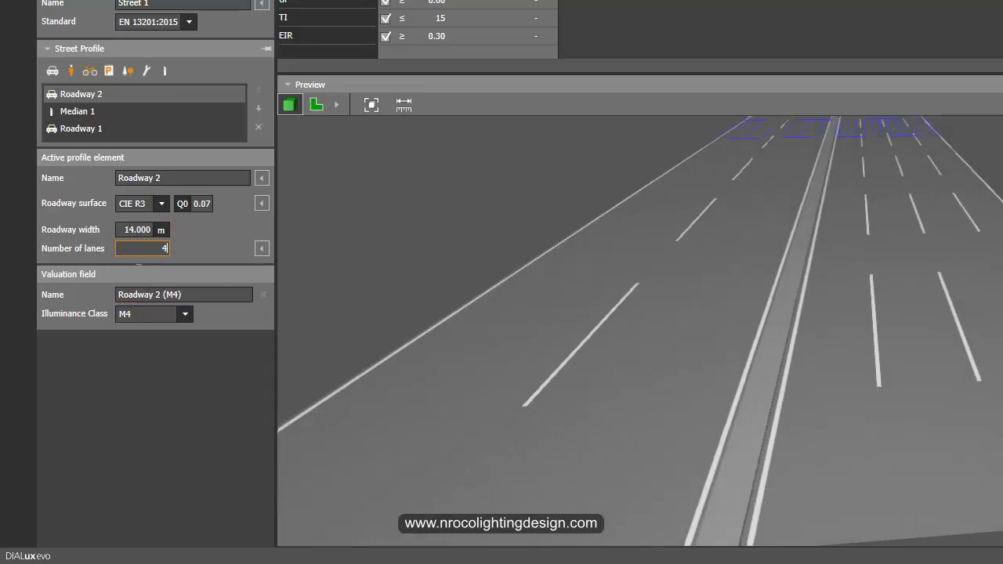
text(4)
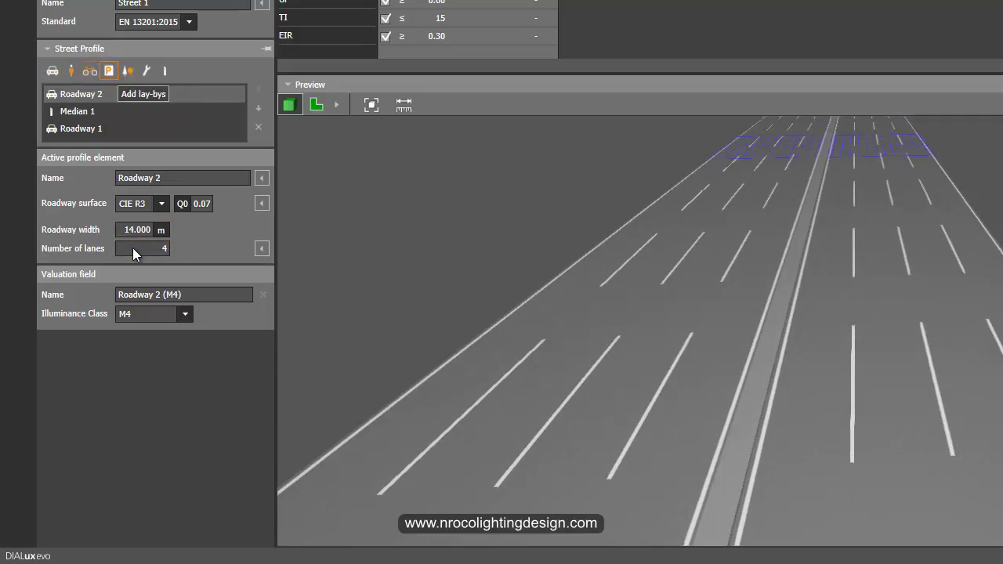
Add two grass strips to the street profile and reorder them to lie on either side of the median
click(127, 70)
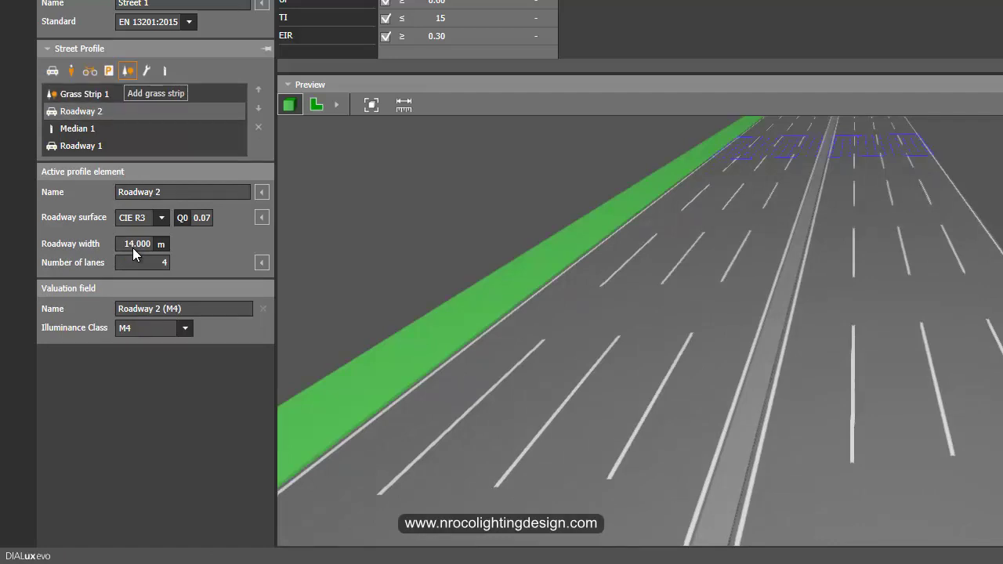
click(127, 70)
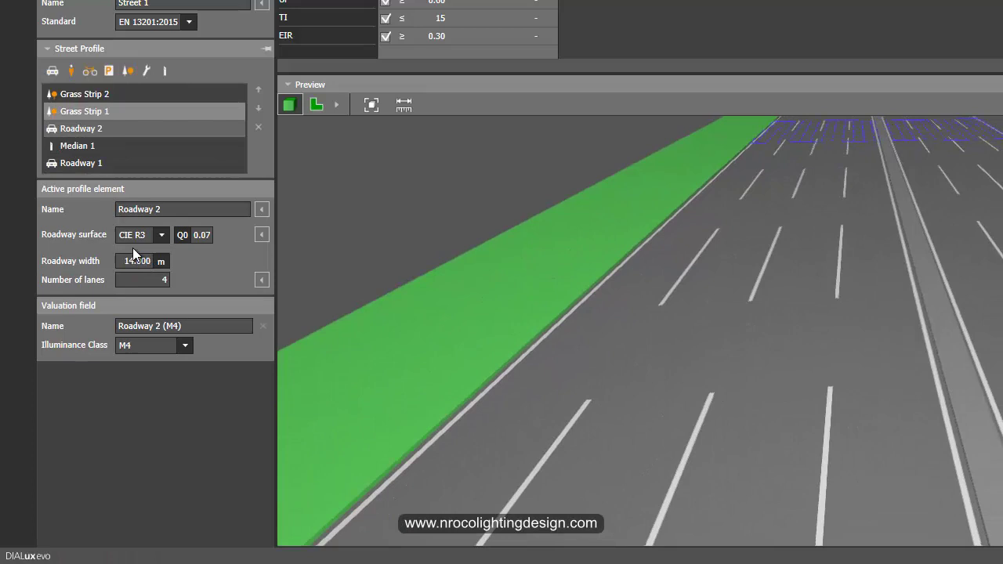
click(84, 111)
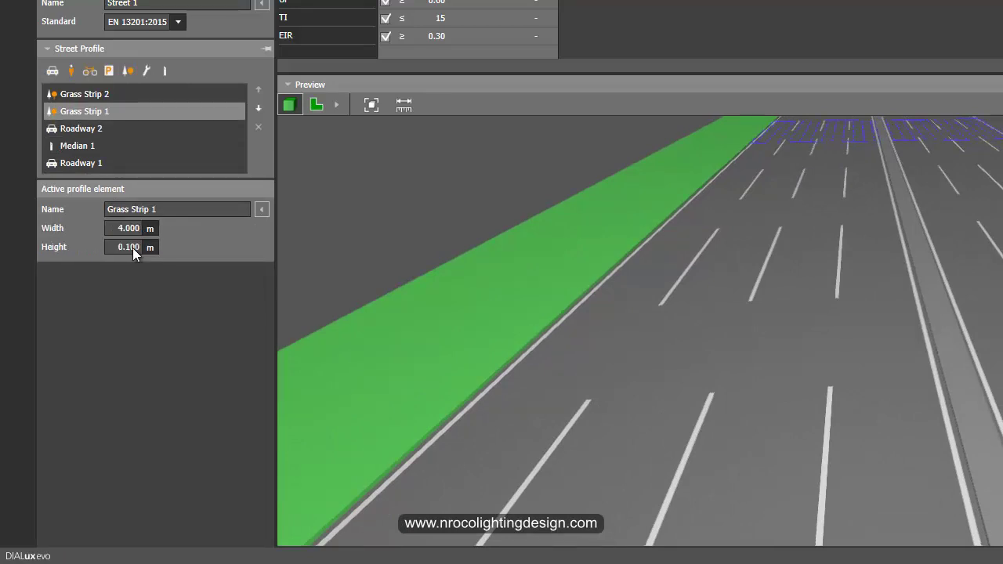
click(259, 109)
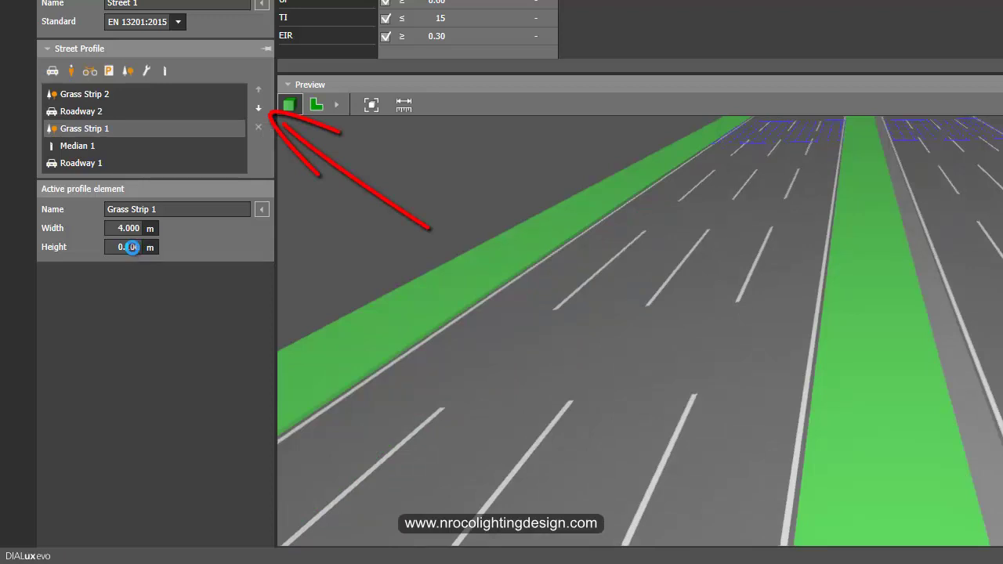
click(258, 109)
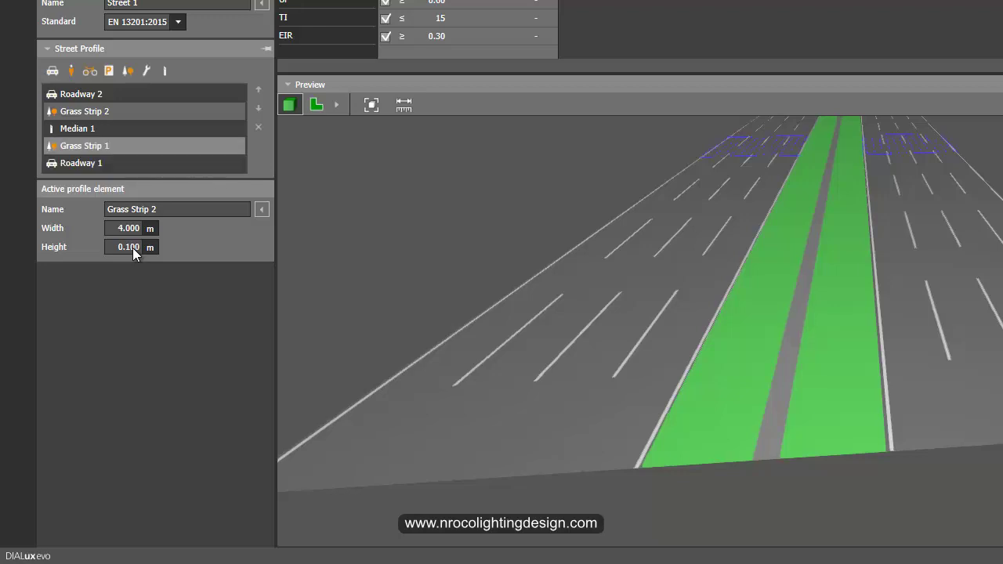
Set the width of Grass Strip 1, between the median and Roadway 1, to 3 m
click(102, 146)
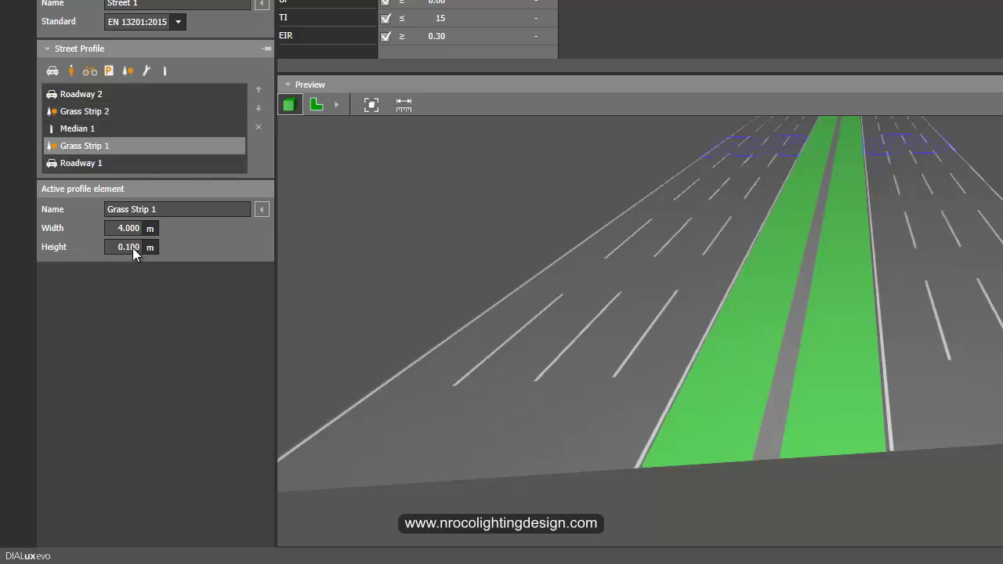
key(Tab)
key(Tab)
click(128, 228)
text(3)
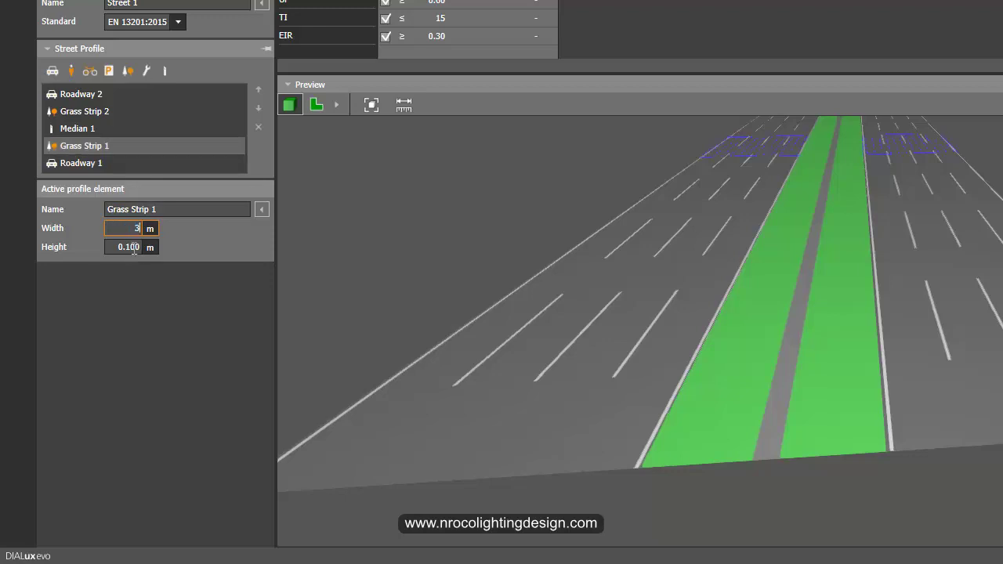
key(Tab)
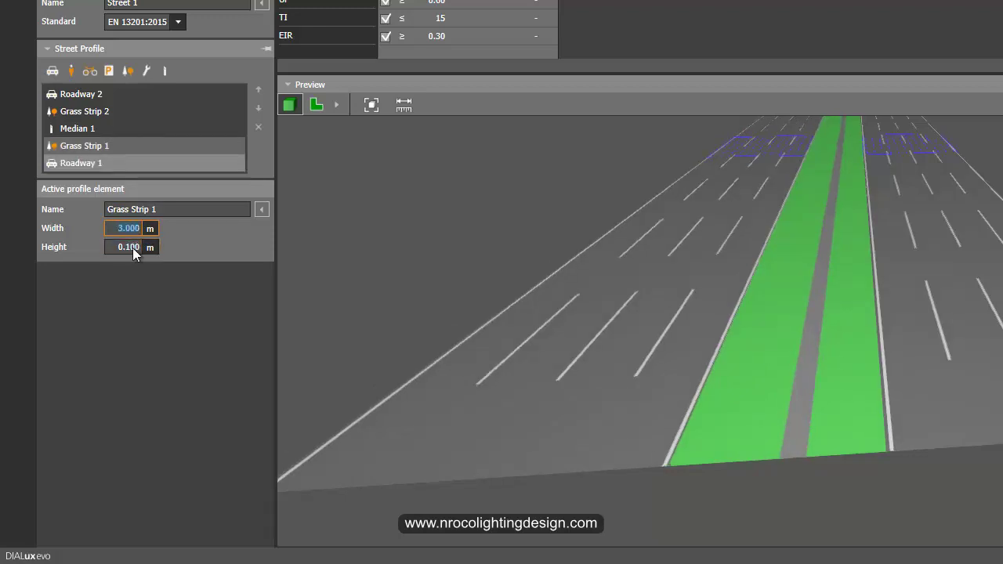
Set the width of Grass Strip 2, between Roadway 2 and the median, to 2 m
click(84, 111)
key(Tab)
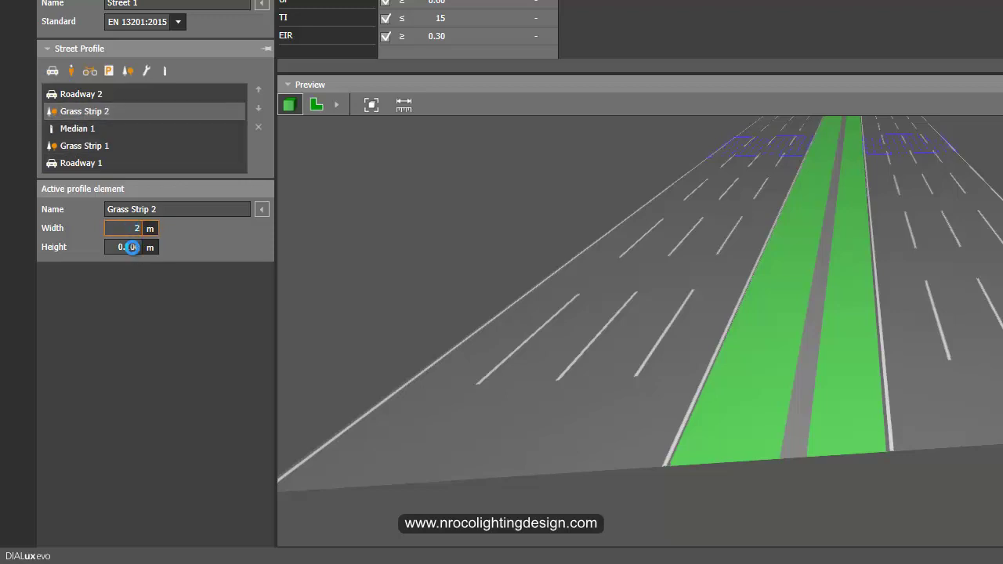
text(2)
click(133, 247)
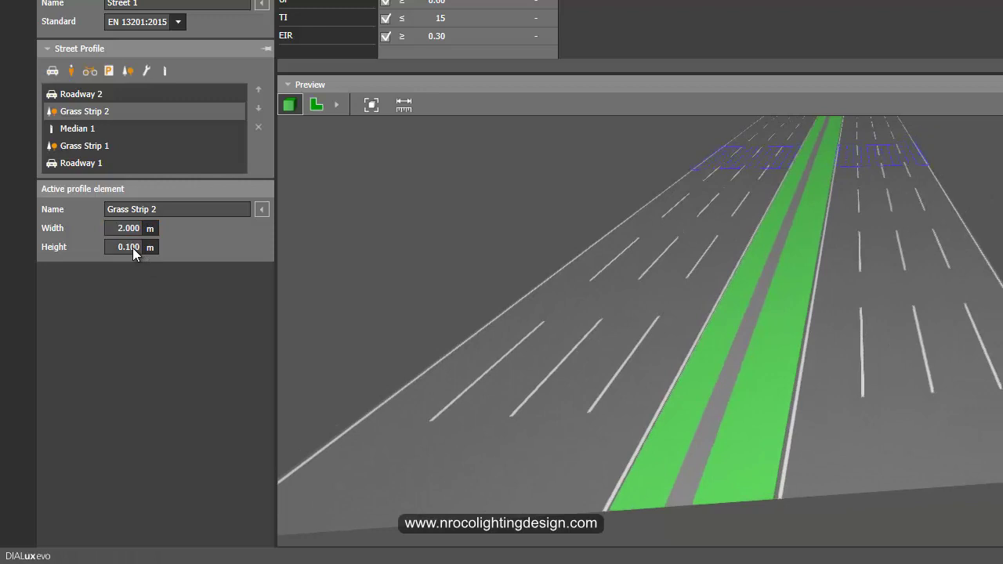
middle_drag(595, 337, 596, 306)
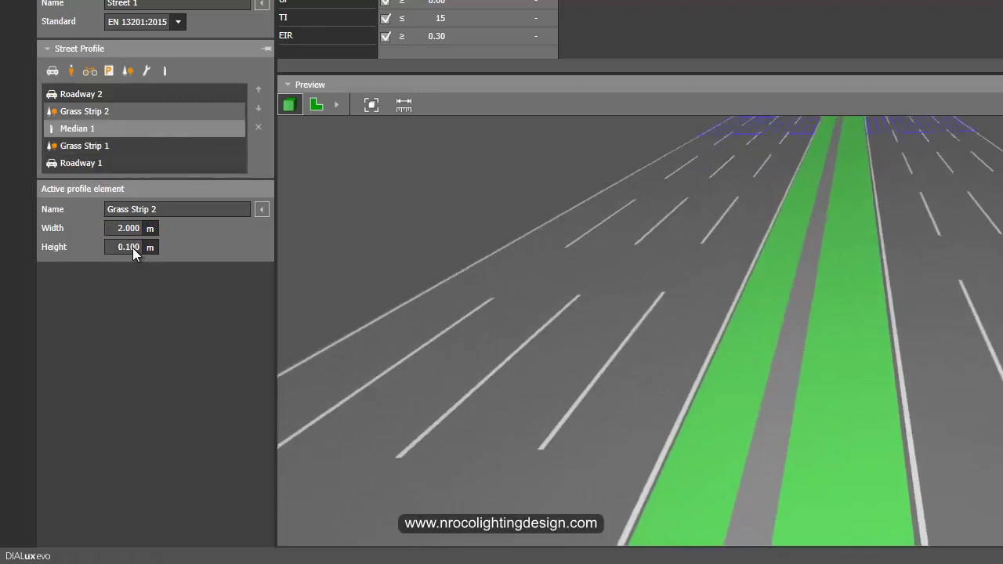
Set the width of Median 1, between the two grass strips, to 0.5 m
click(118, 129)
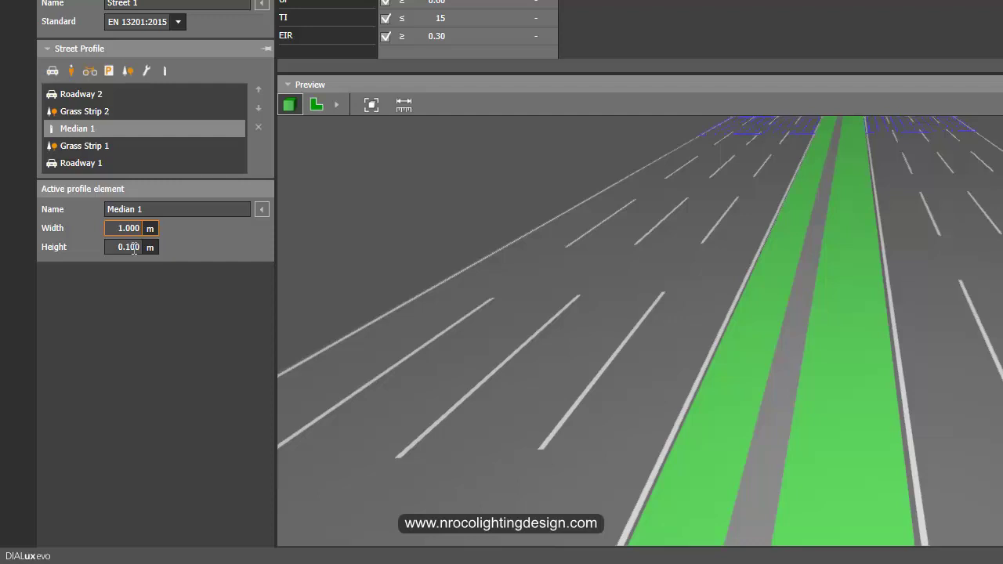
key(Tab)
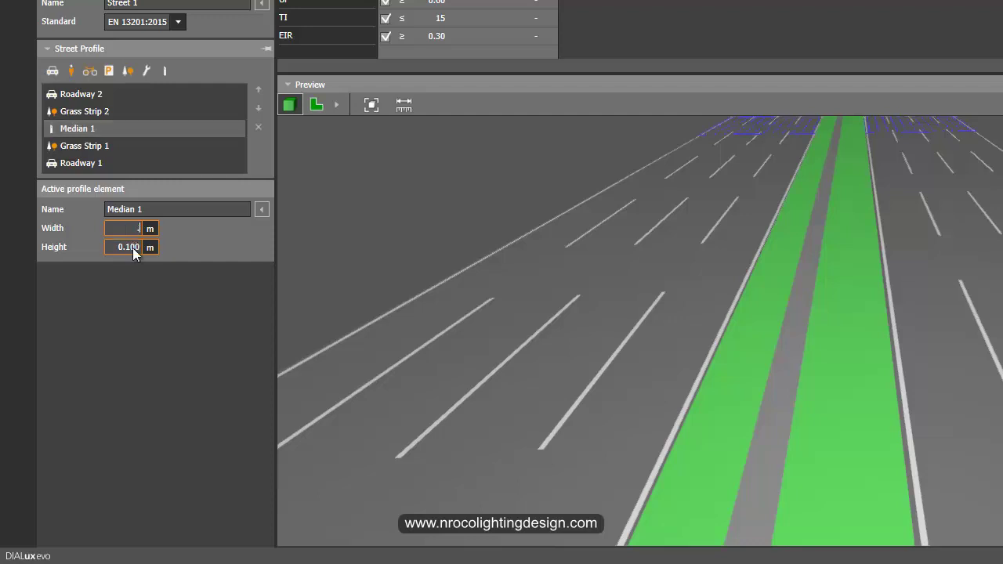
text(.5)
key(Return)
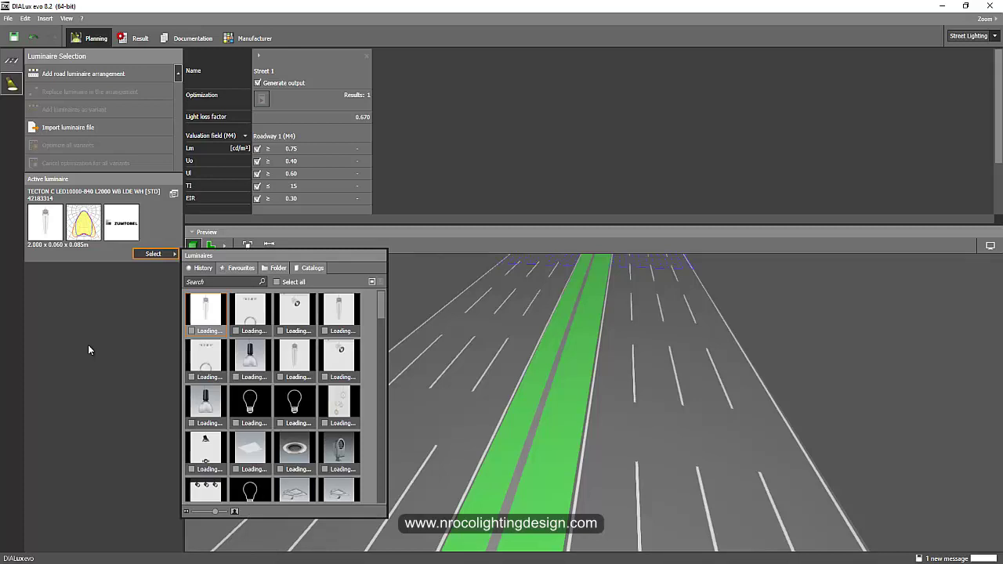
Choose the Thorn R2L2 S 24L50 NR 740 CL1 street luminaire from the catalogue as the active luminaire
scroll(293, 366, up, 1)
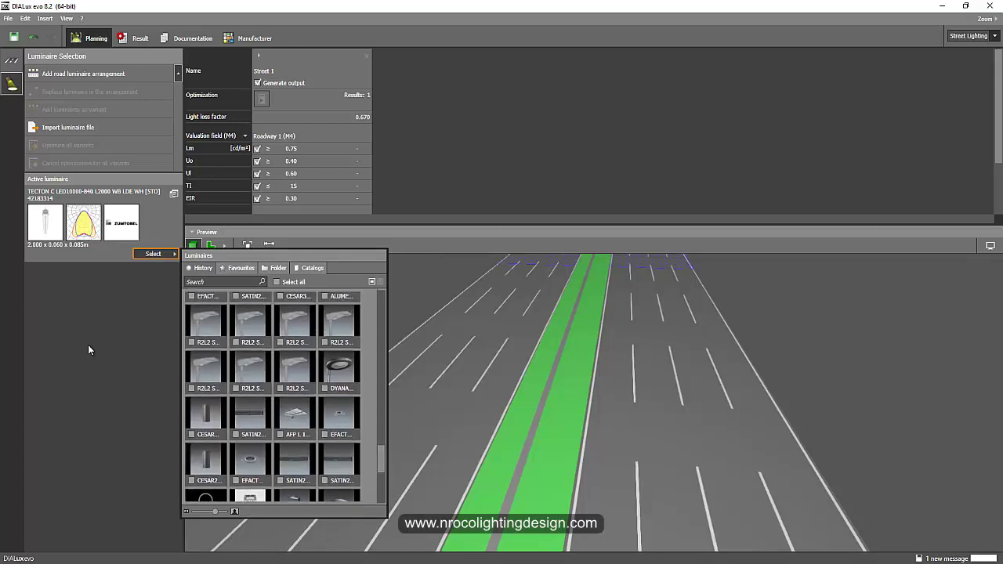
click(293, 367)
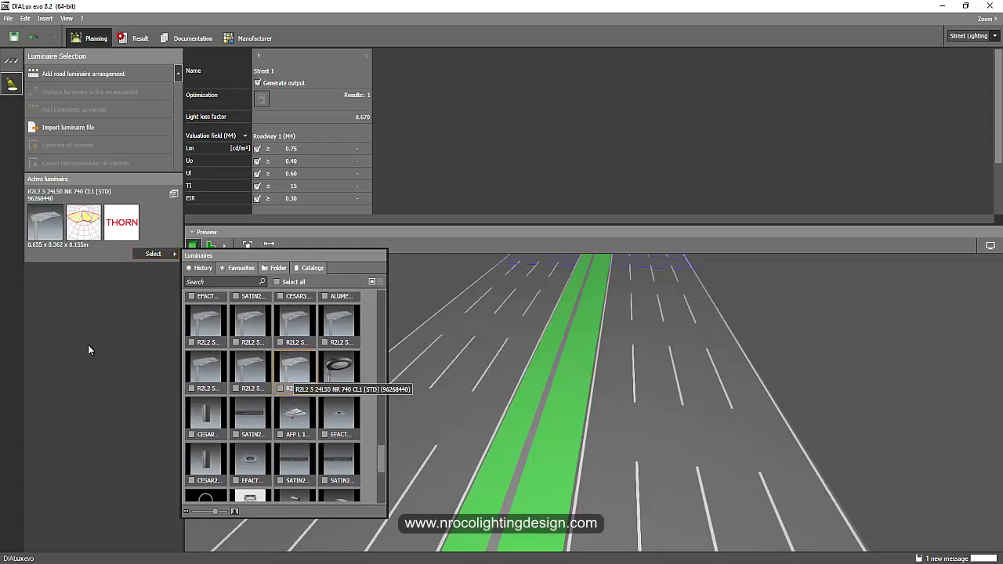
click(89, 346)
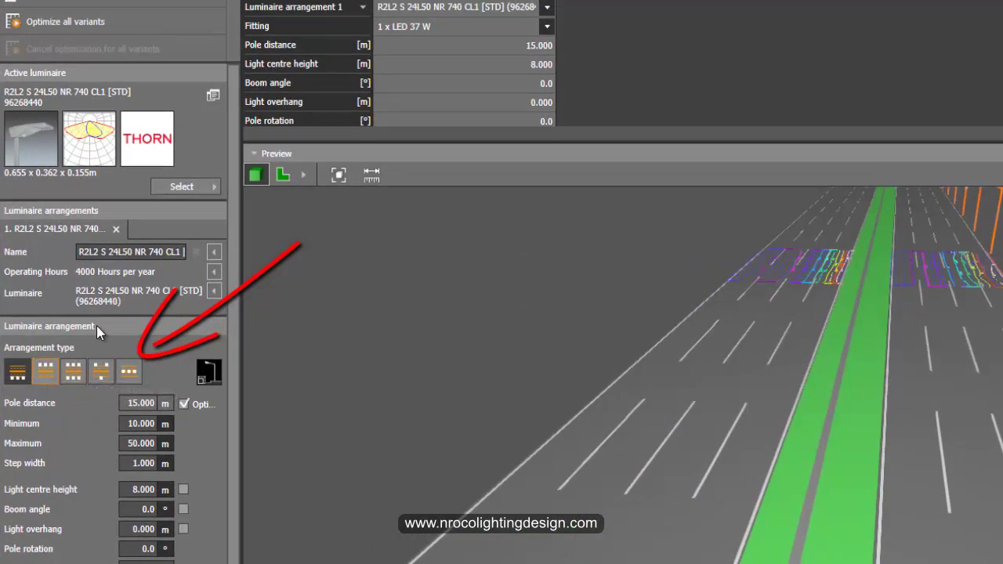
Arrange the poles in a single row on the median with 2 luminaires per pole
click(45, 371)
click(74, 372)
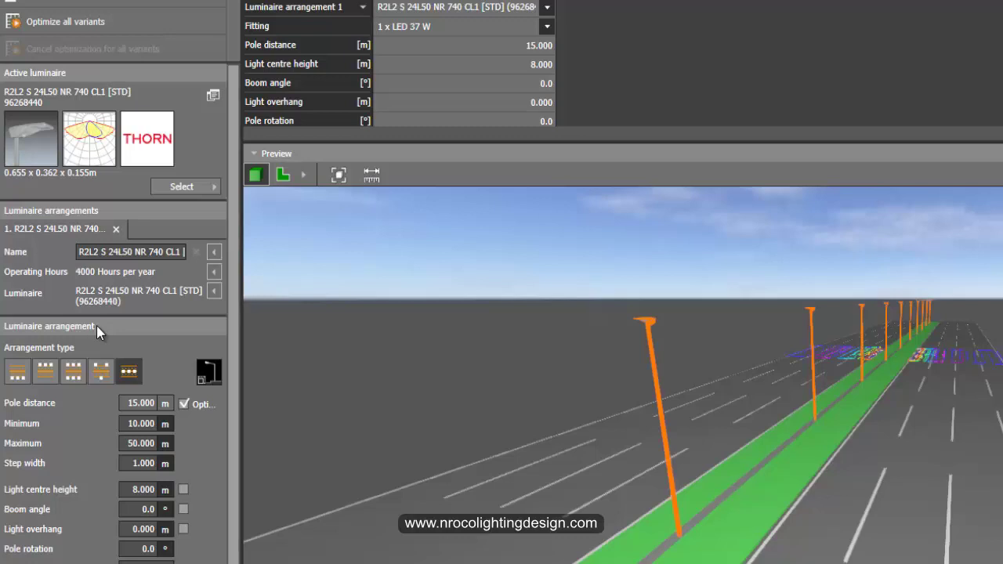
scroll(97, 325, down, 1)
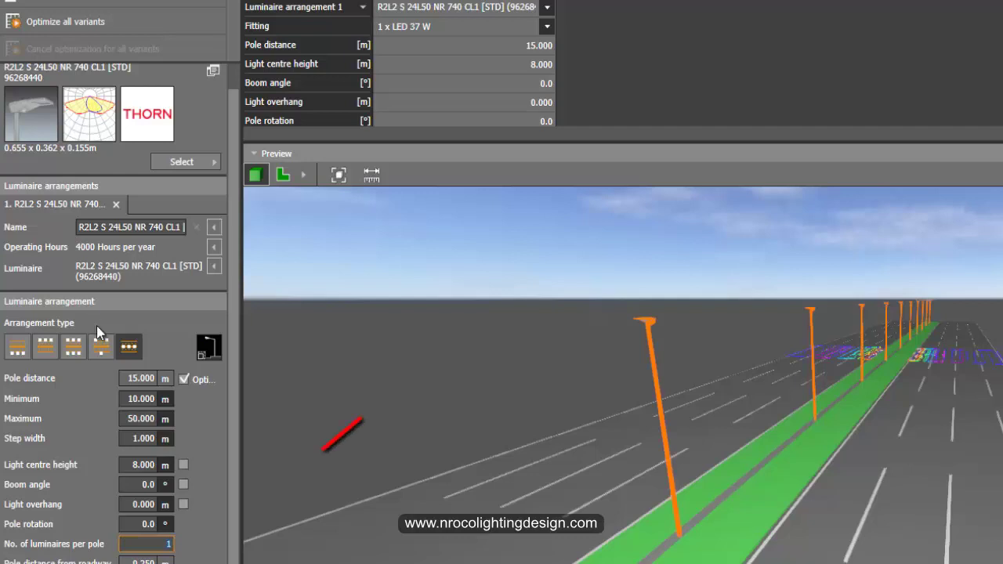
text(2)
Switch the preview to the elevation across the street and set the light overhang to 1 m
mouse_move(595, 408)
middle_down()
mouse_move(783, 439)
mouse_move(756, 431)
middle_up()
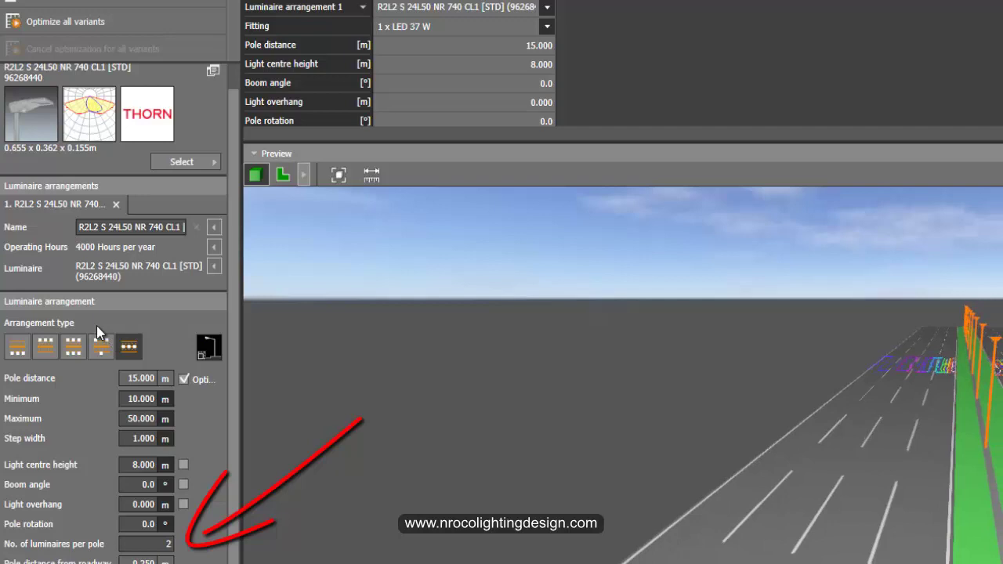
click(304, 175)
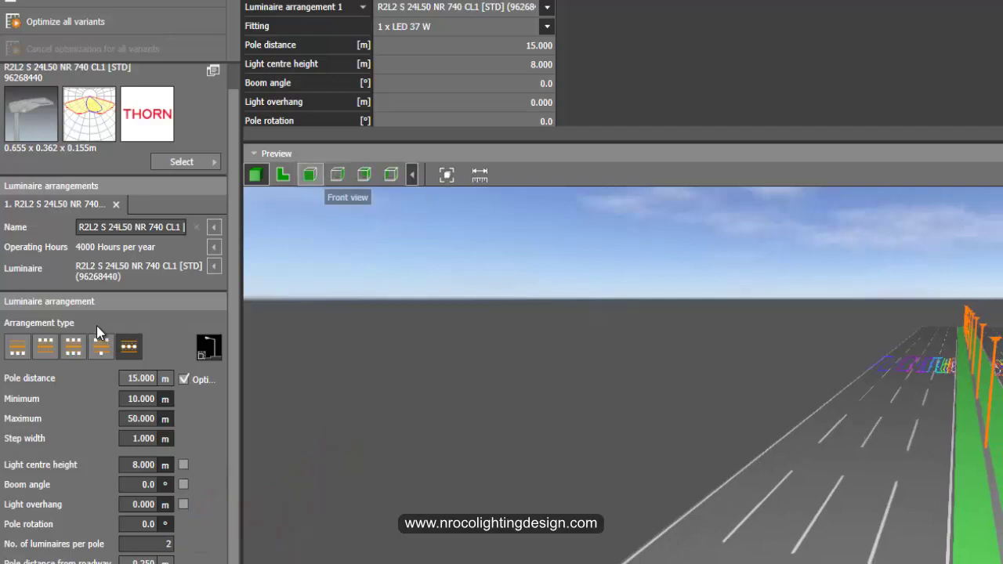
click(310, 175)
click(337, 175)
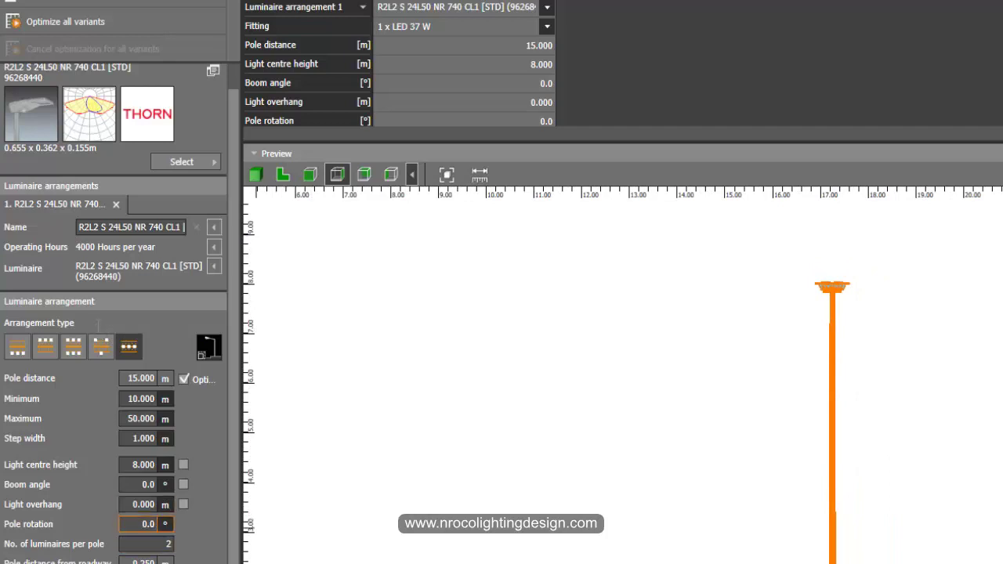
click(144, 505)
text(1)
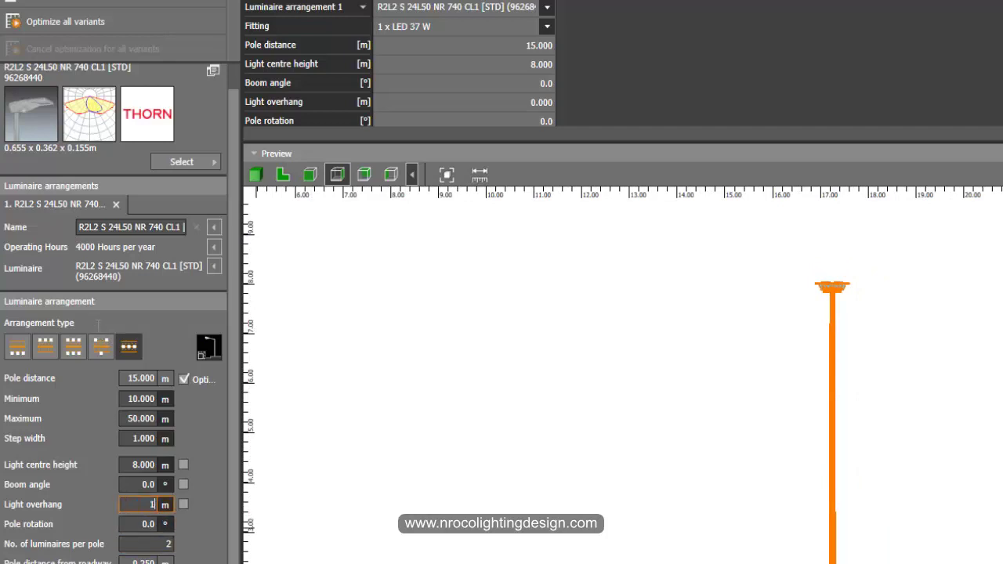
key(Return)
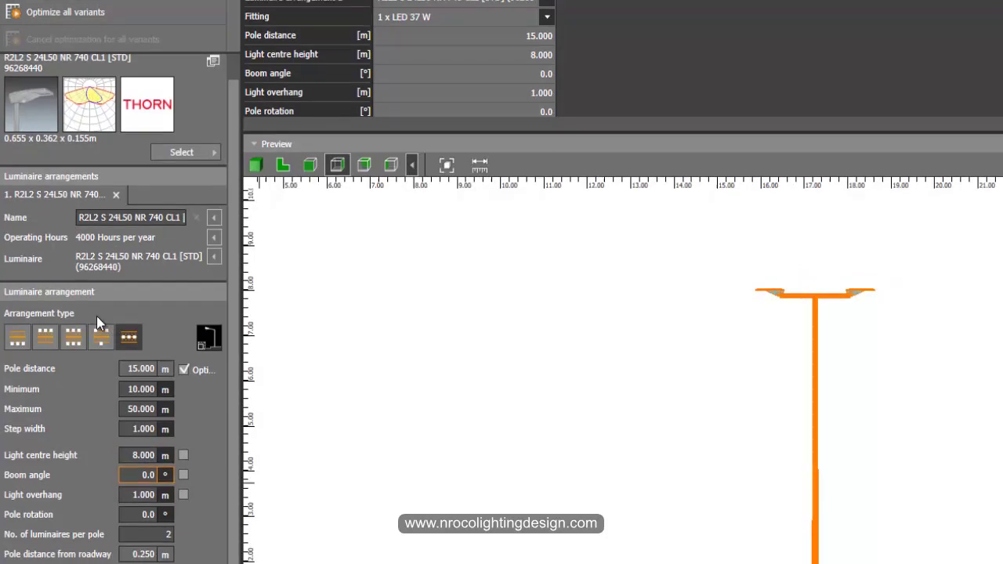
Set the luminaire arrangement's boom angle to 5° and its light centre height to 12 m
key(shift+Tab)
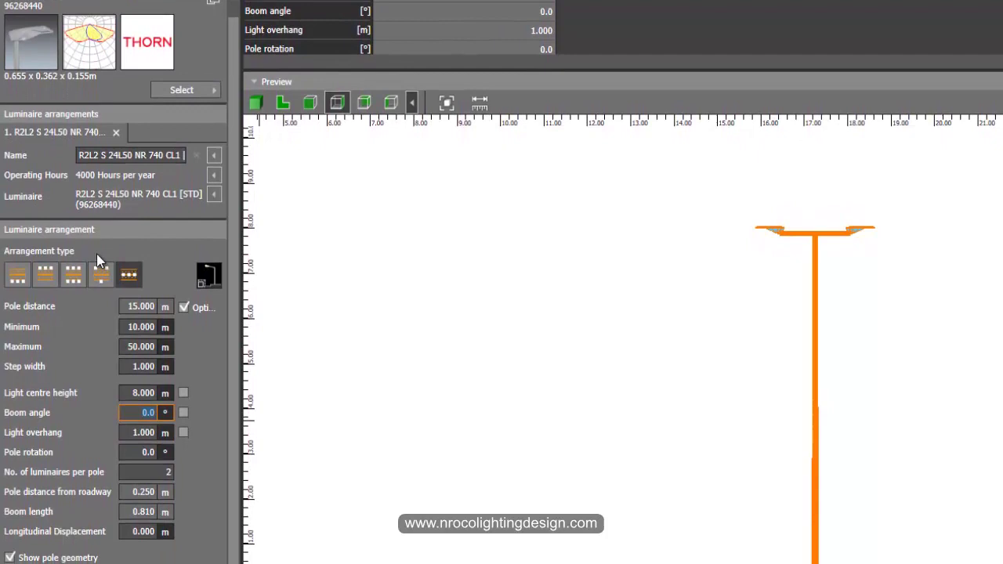
key(Return)
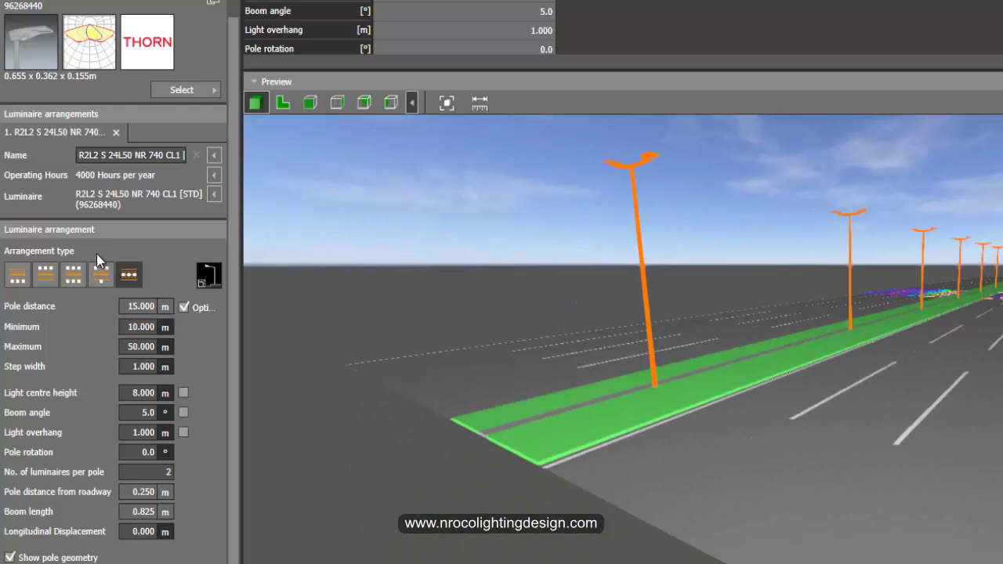
key(Tab)
key(Tab)
key(Tab)
key(Tab)
key(Tab)
key(shift+Tab)
text(12)
key(Return)
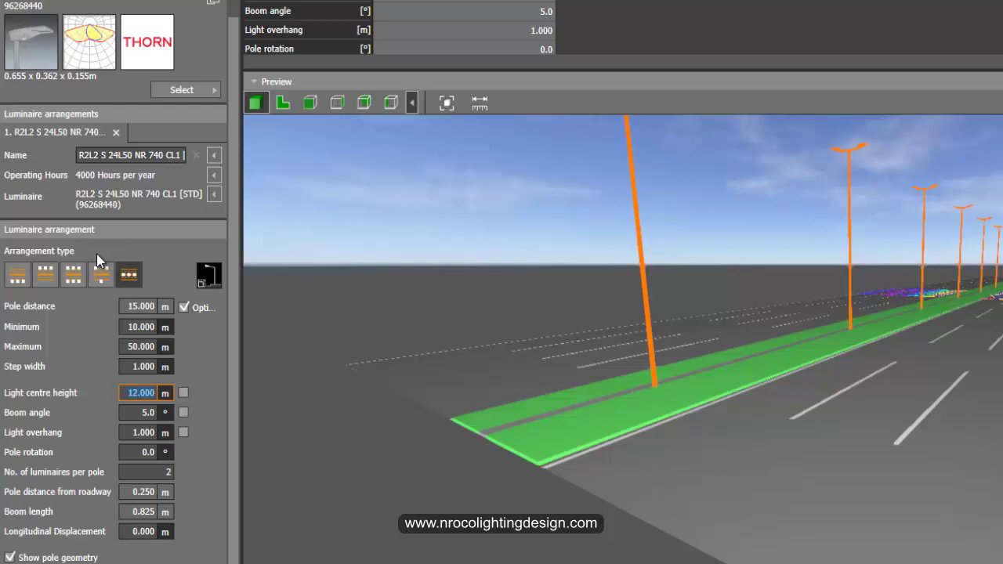
Turn off optimisation of the pole distance and set the distance to 30 m
key(shift+Tab)
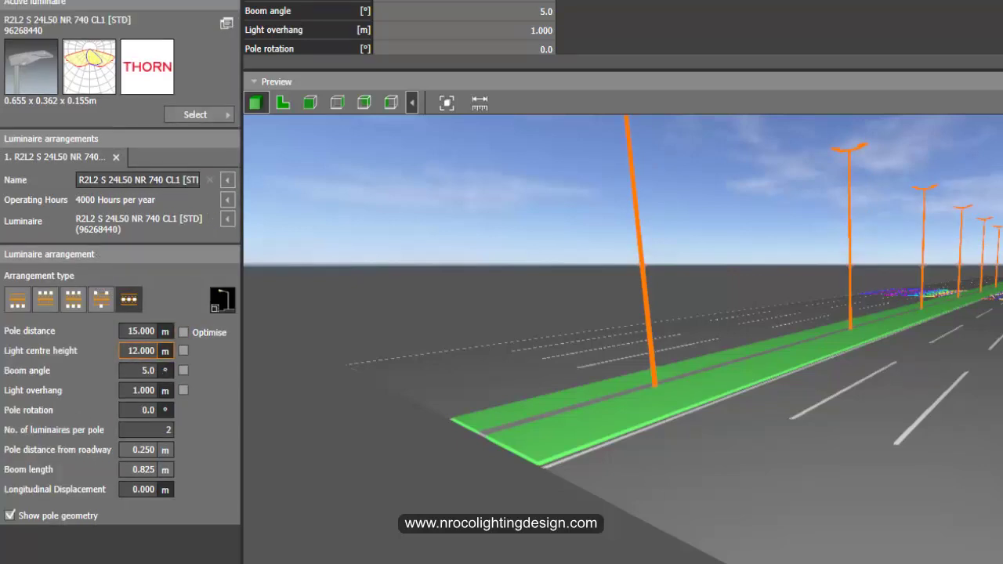
click(142, 331)
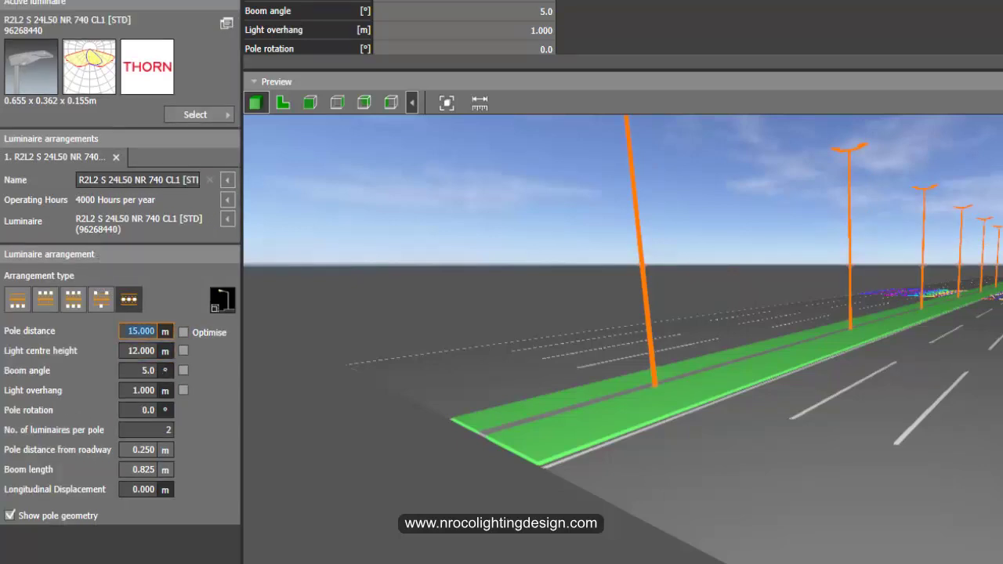
text(30)
click(96, 254)
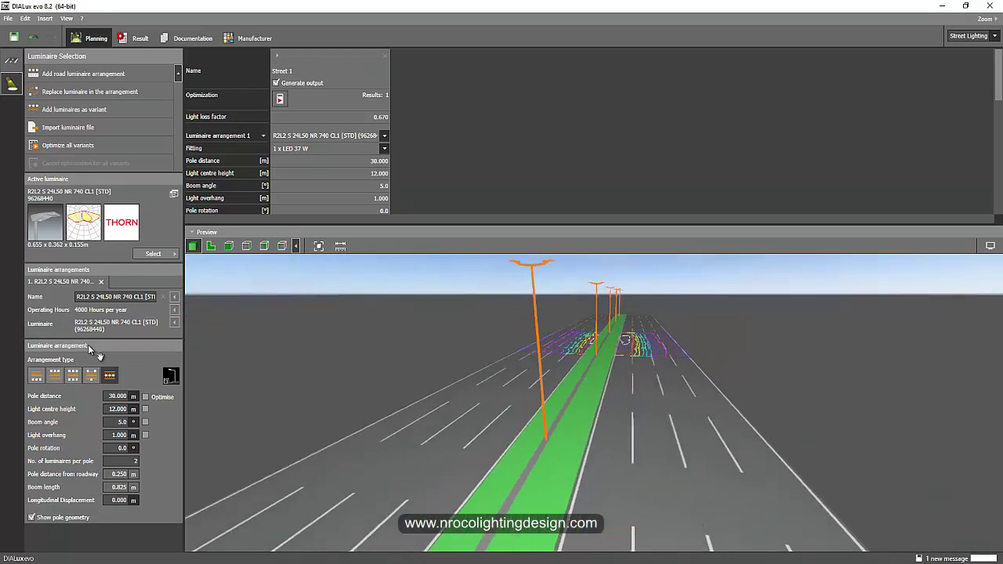
Show the luminaires' light distribution in the street preview
click(990, 246)
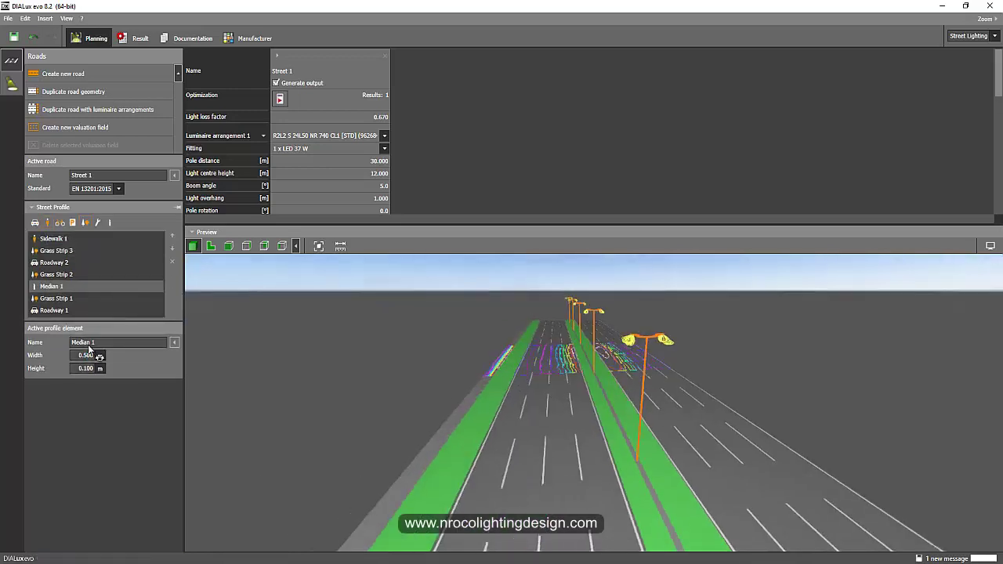
Move Sidewalk 1 to the end of the street profile, beyond Roadway 1, and set its width to 4 m
key(Up)
key(Up)
key(Up)
key(Up)
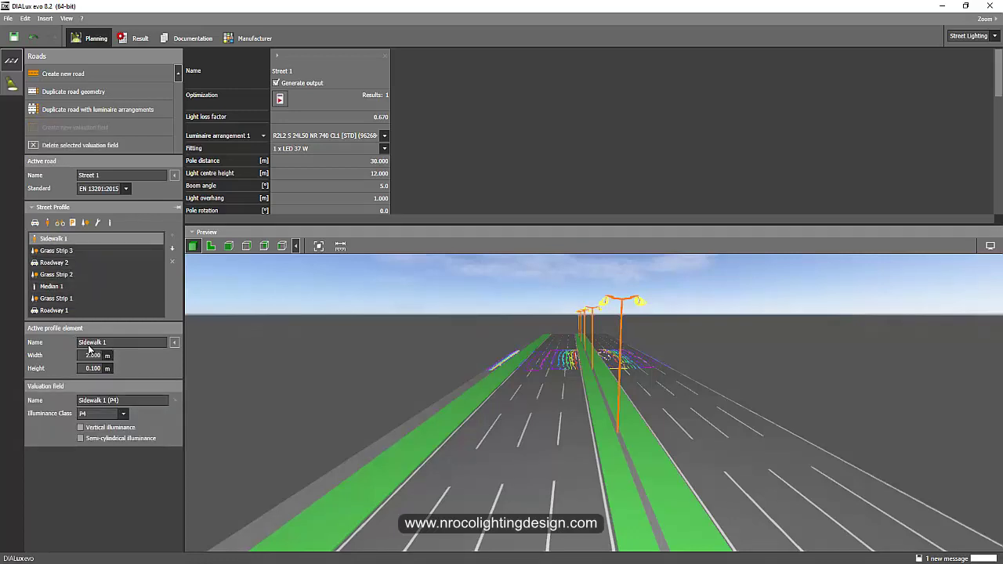
click(172, 248)
click(172, 248)
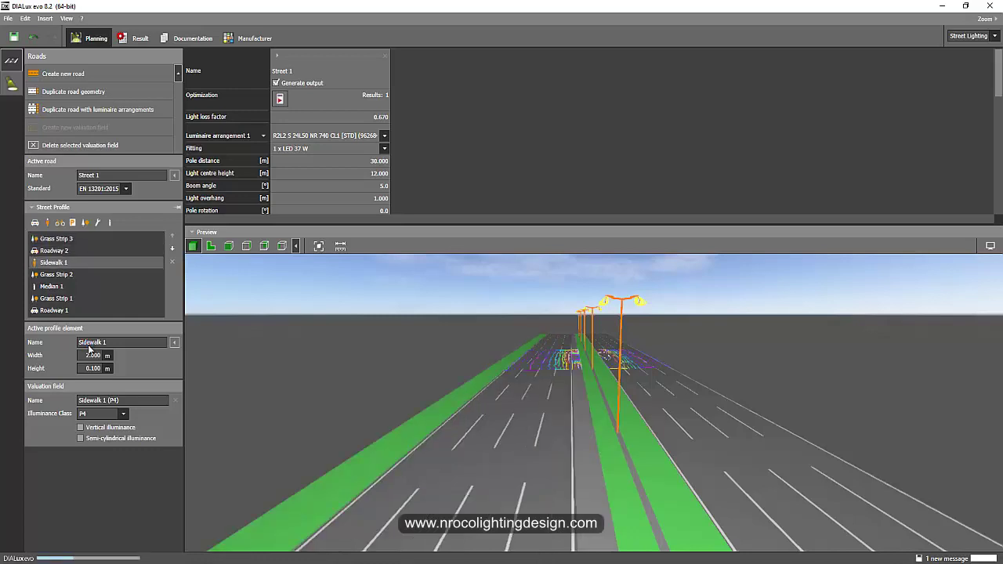
click(173, 248)
key(ctrl+Down)
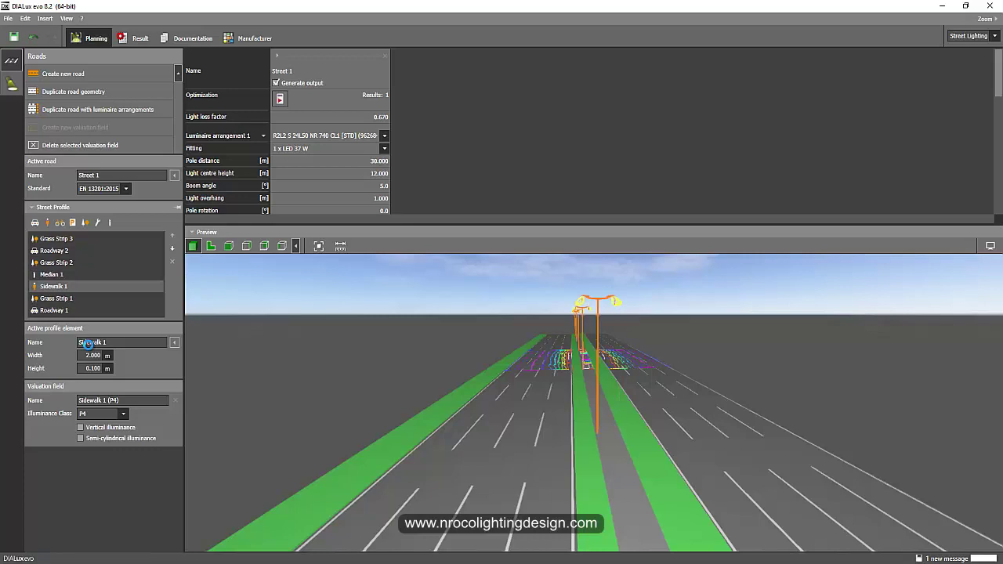
key(ctrl+Down)
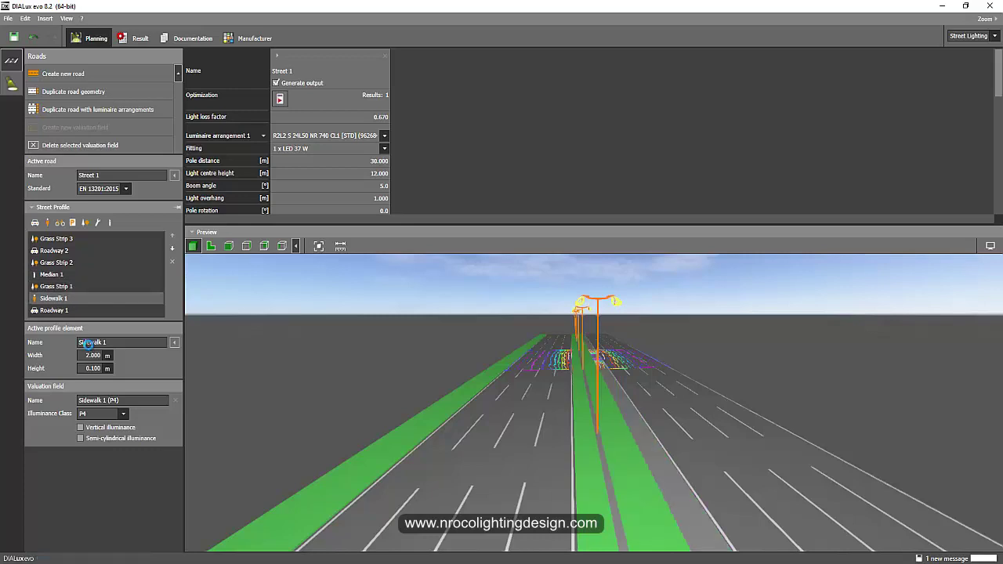
key(ctrl+Down)
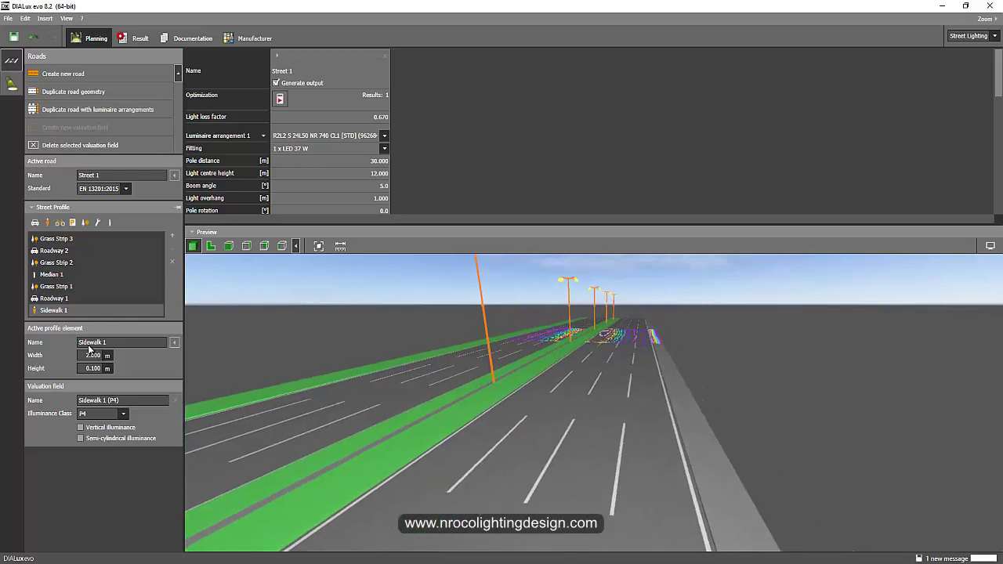
click(92, 355)
text(4)
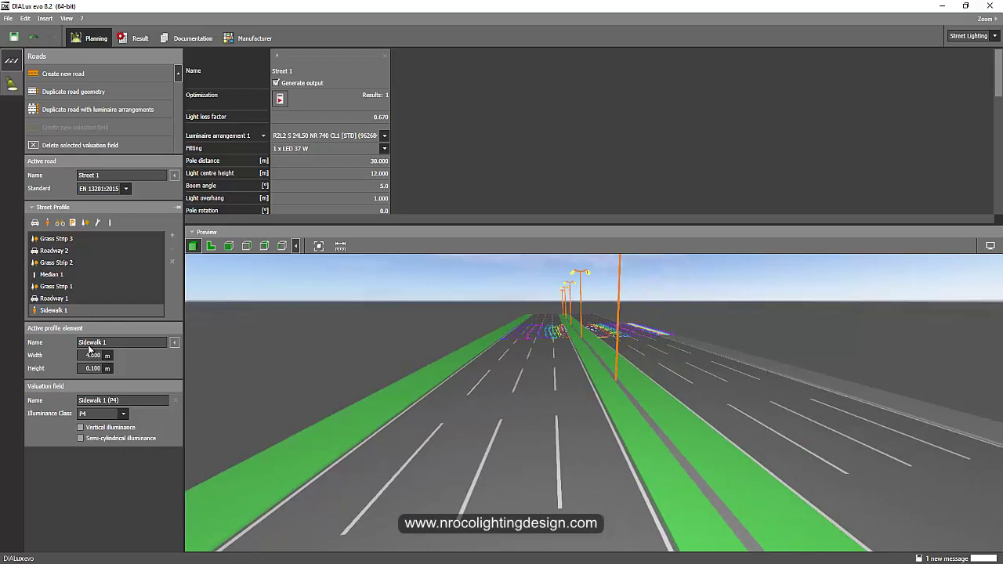
Delete Grass Strip 3 on the outer side of Roadway 2 from the street profile
click(70, 239)
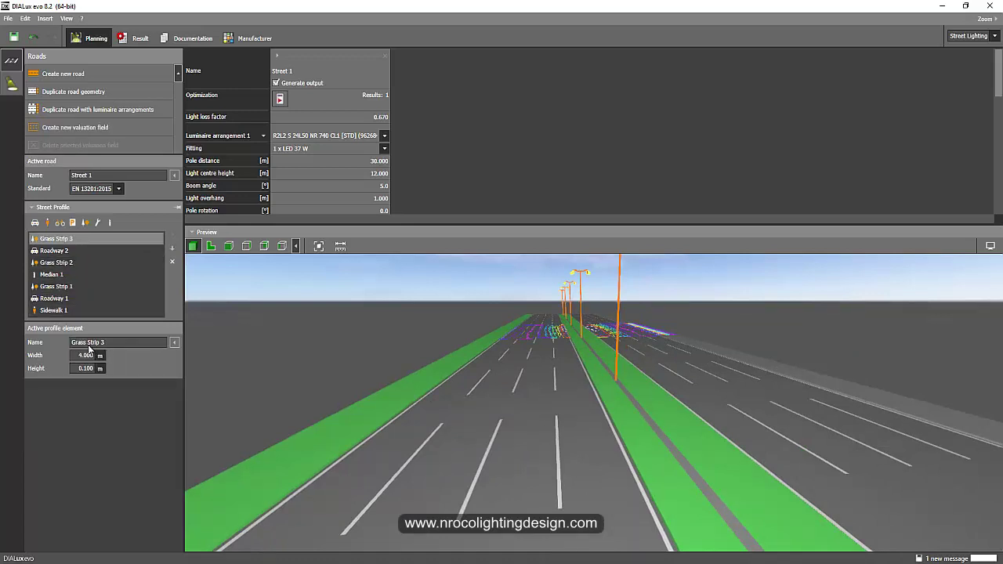
key(Delete)
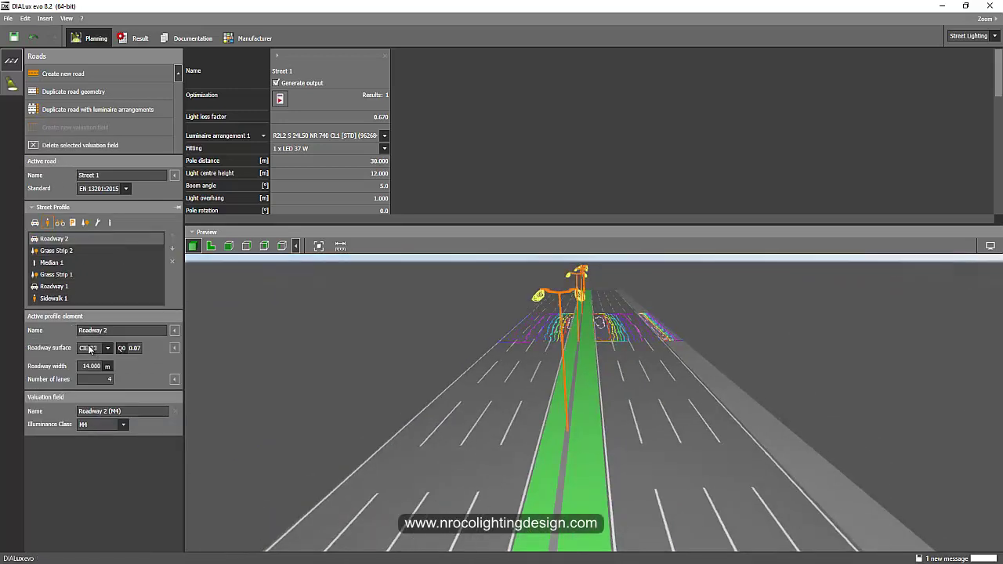
Add a second sidewalk on the outer side of Roadway 2 and open its width for editing
click(48, 223)
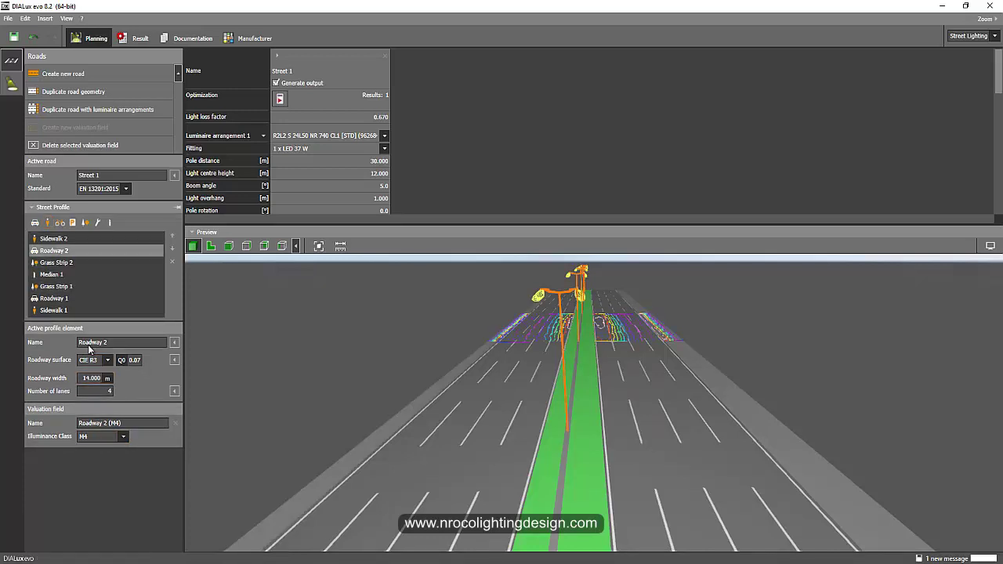
click(57, 239)
click(89, 352)
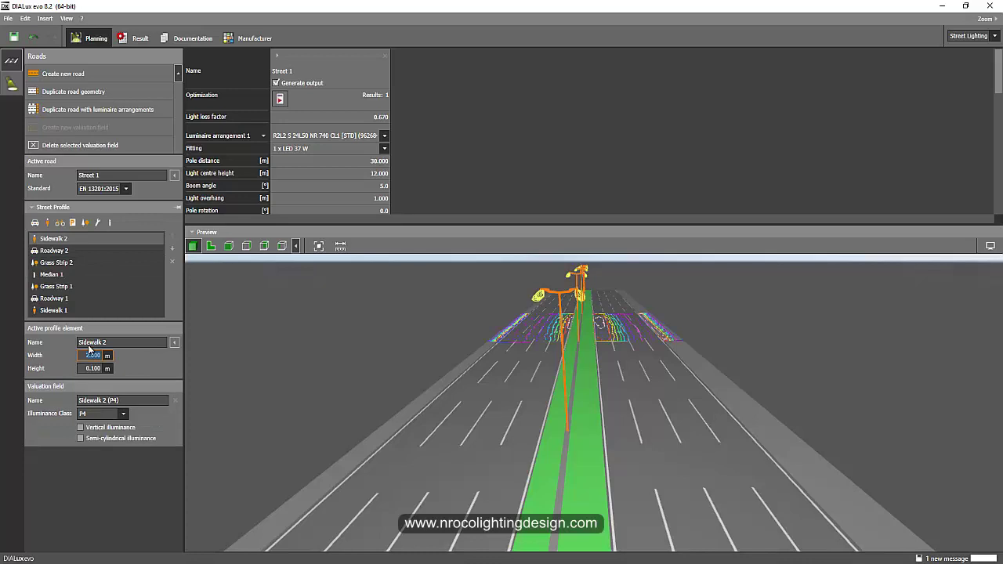